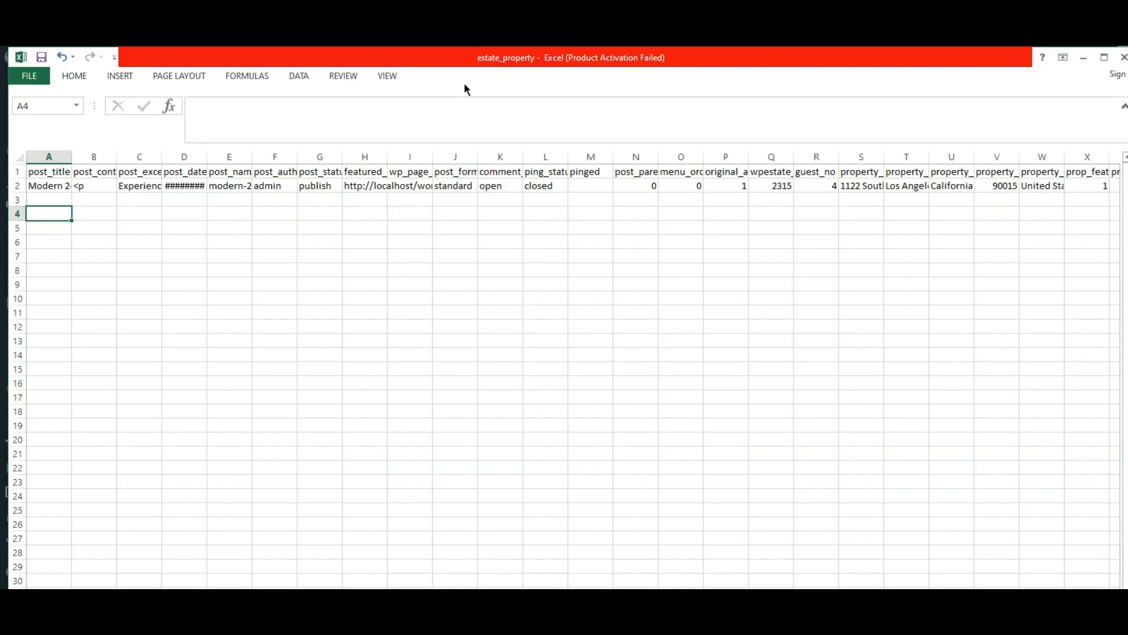
Review the main post fields in the estate_property sheet, from post_title in column A through featured_image in column H.
click(64, 172)
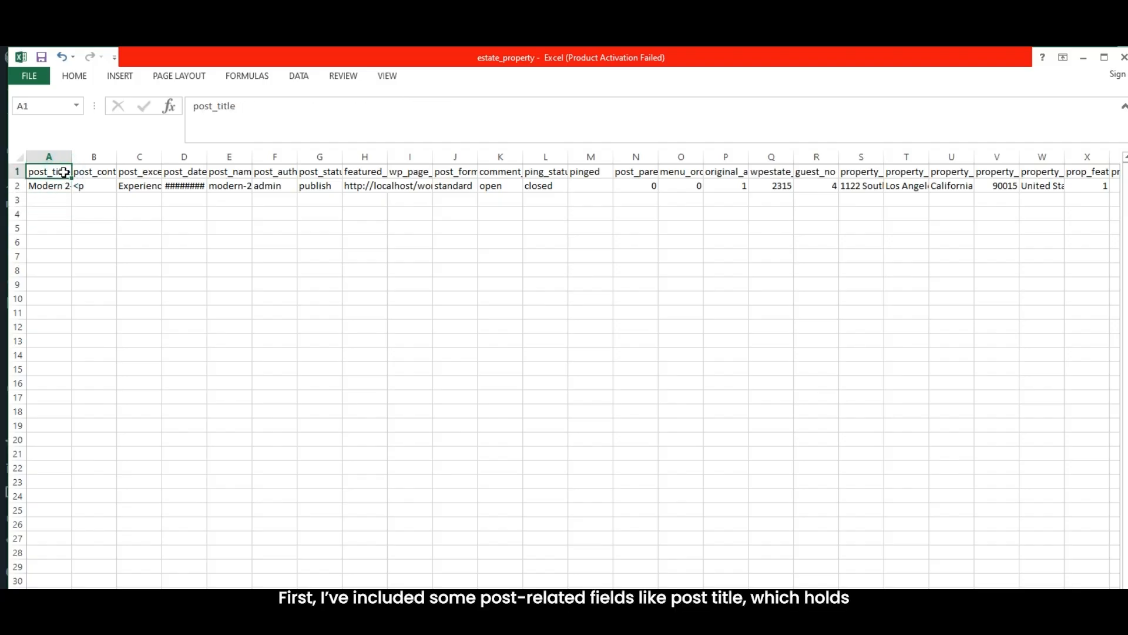
key(Right)
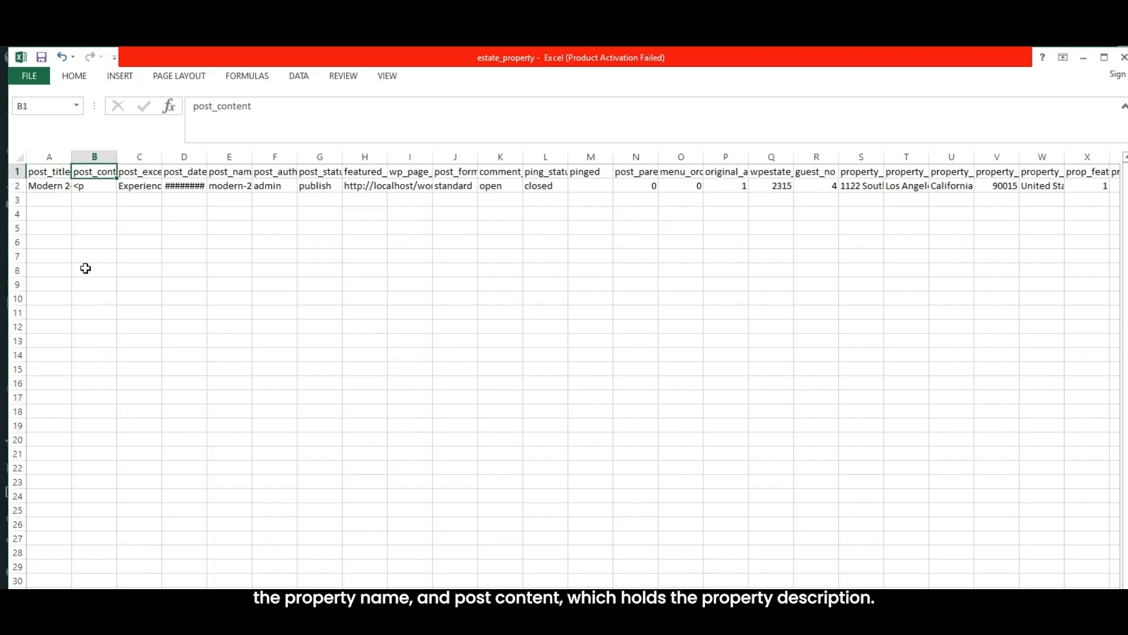
key(Down)
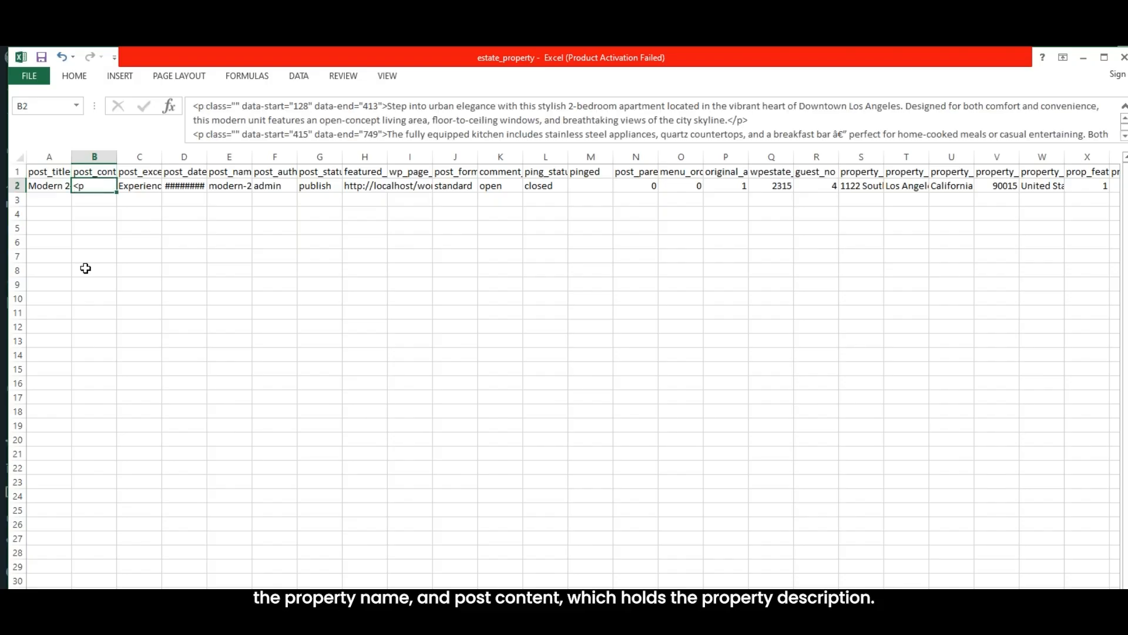
key(Up)
key(Right)
key(Down)
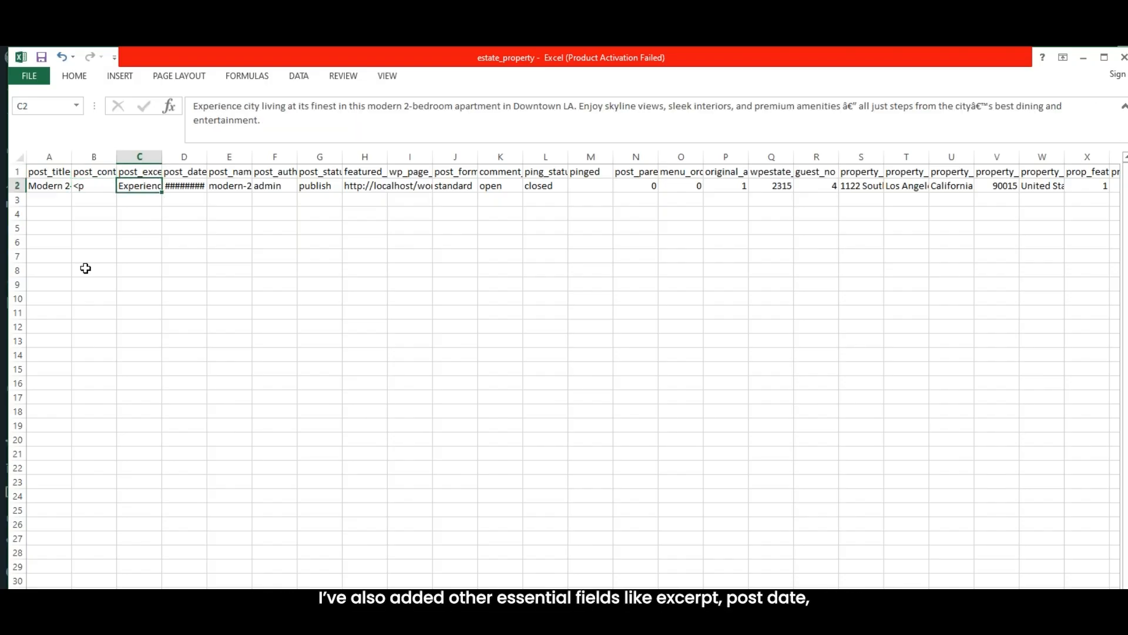
key(Right)
key(Up)
key(Right)
key(Down)
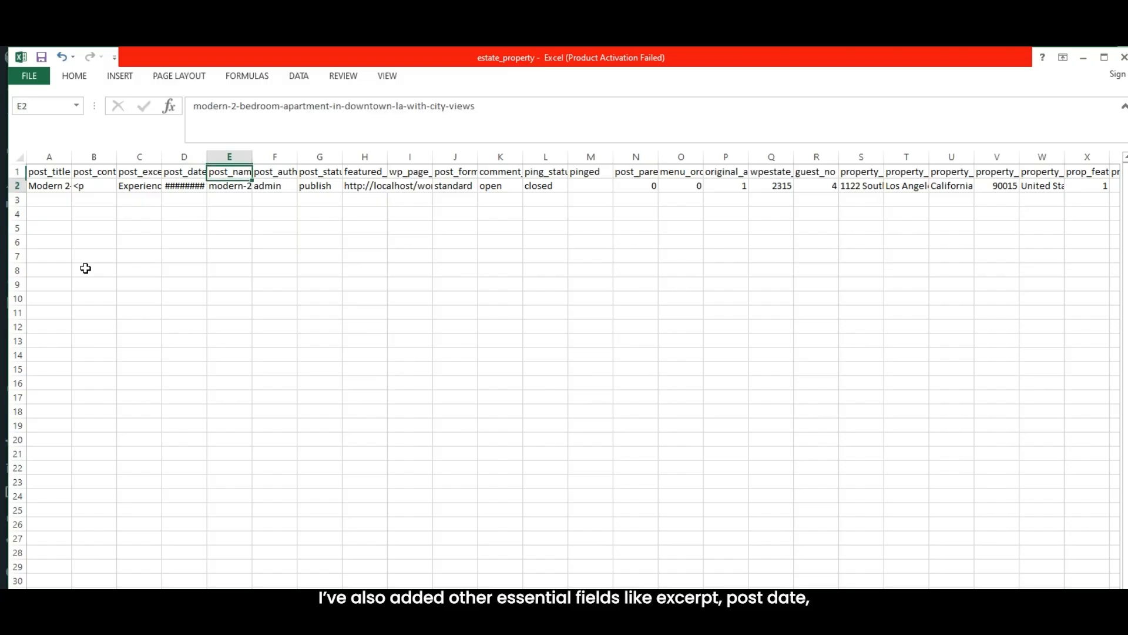
key(Right)
key(Up)
key(Right)
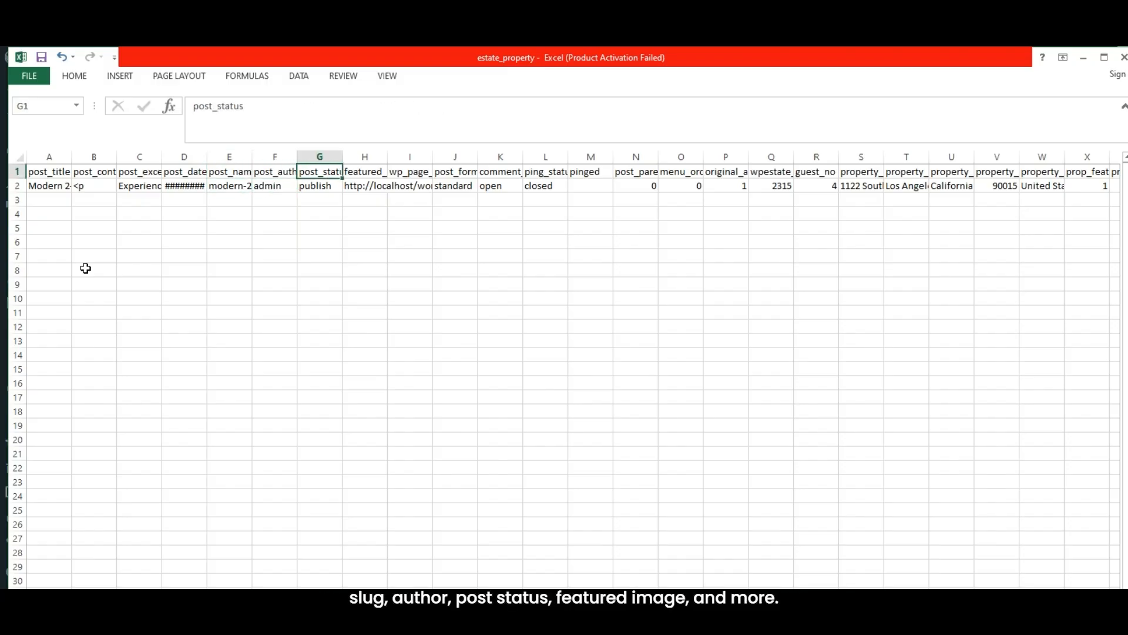
key(Right)
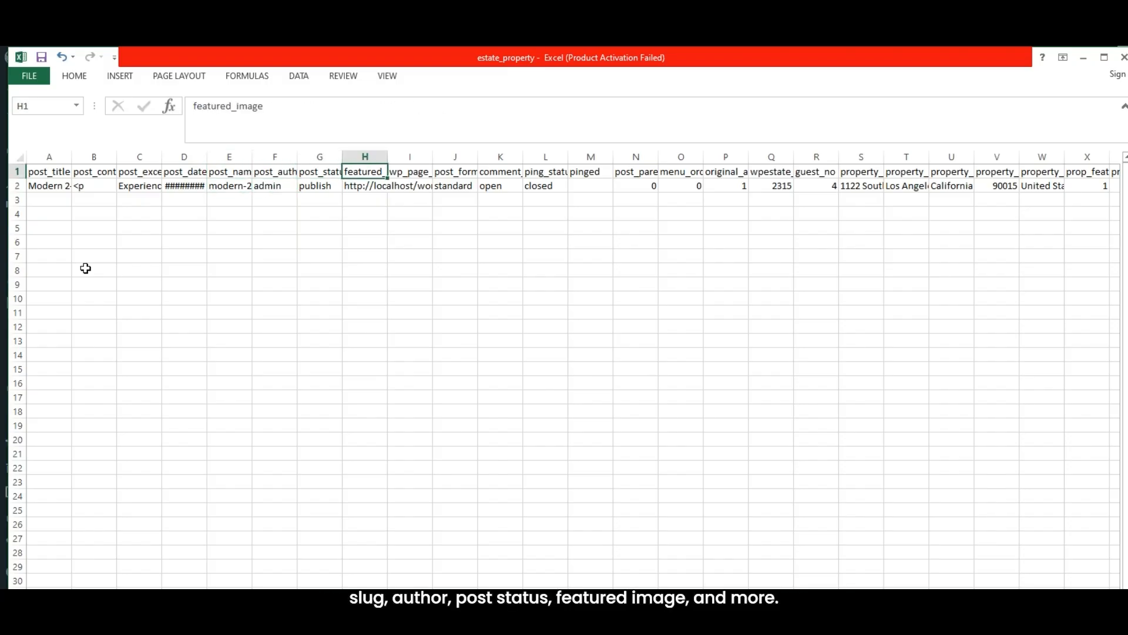
Review the remaining post-related headers in row 1, from column I through column P.
key(Right)
key(Right)
key(Right)
key(Right)
key(Right)
key(Right)
key(Right)
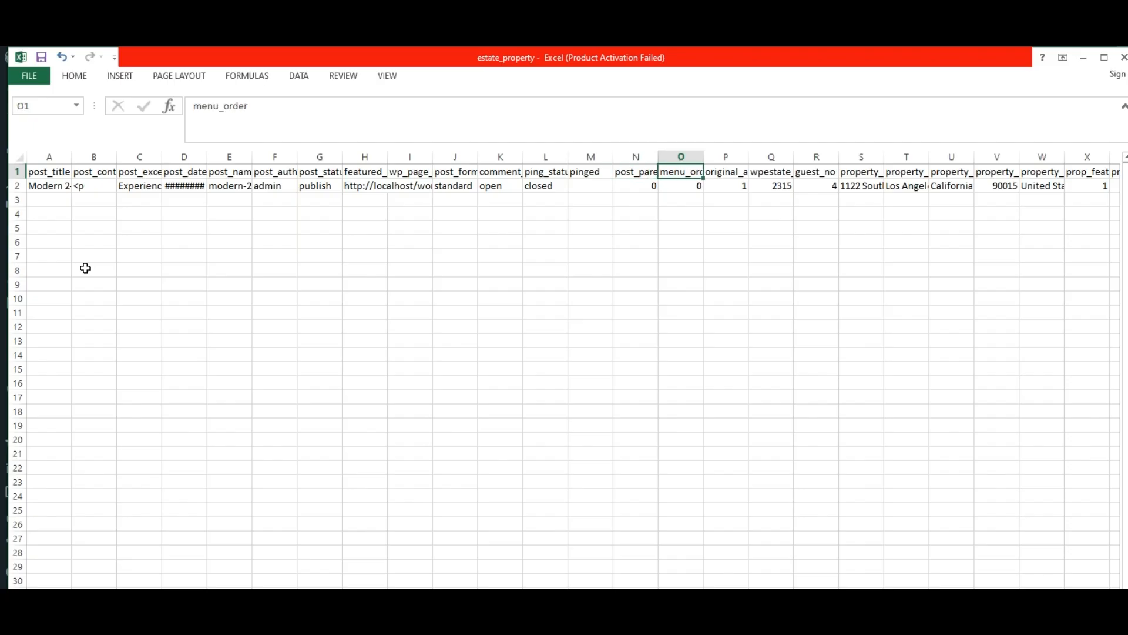
key(Right)
Examine the wpestate_property_gallery and guest number fields and their values in columns Q and R.
key(Right)
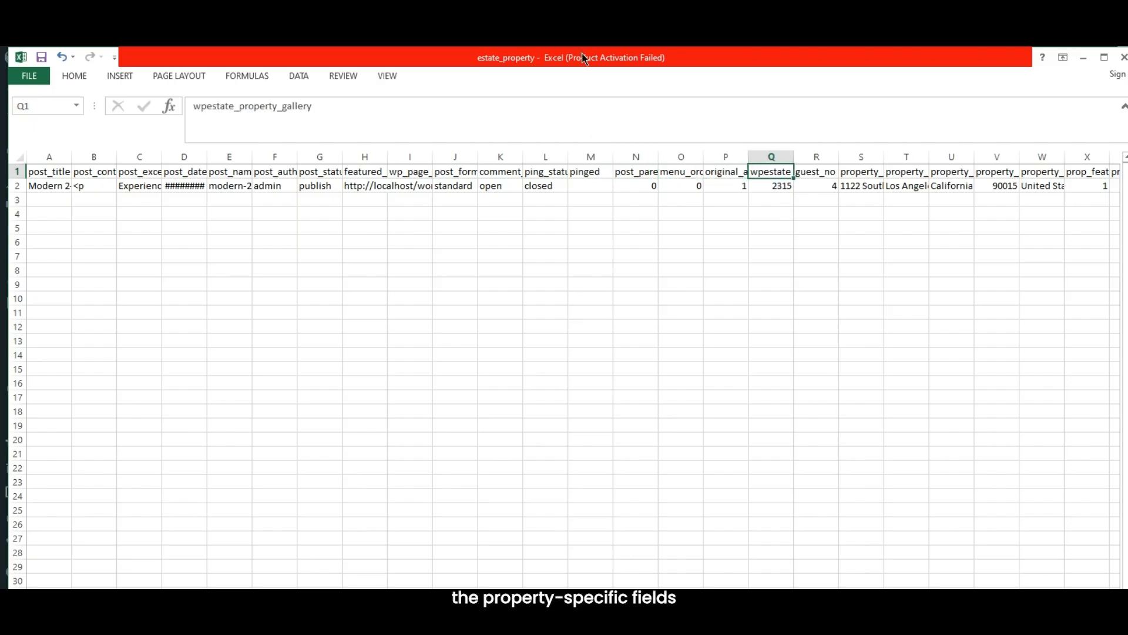
drag(585, 58, 582, 20)
drag(745, 586, 813, 590)
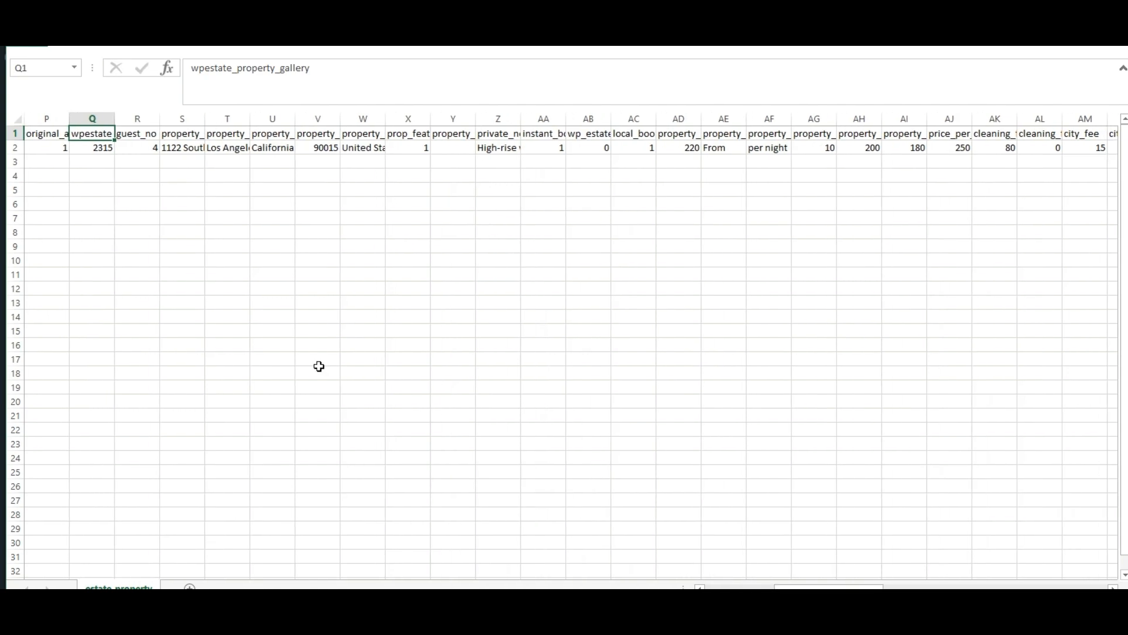
key(Down)
key(Up)
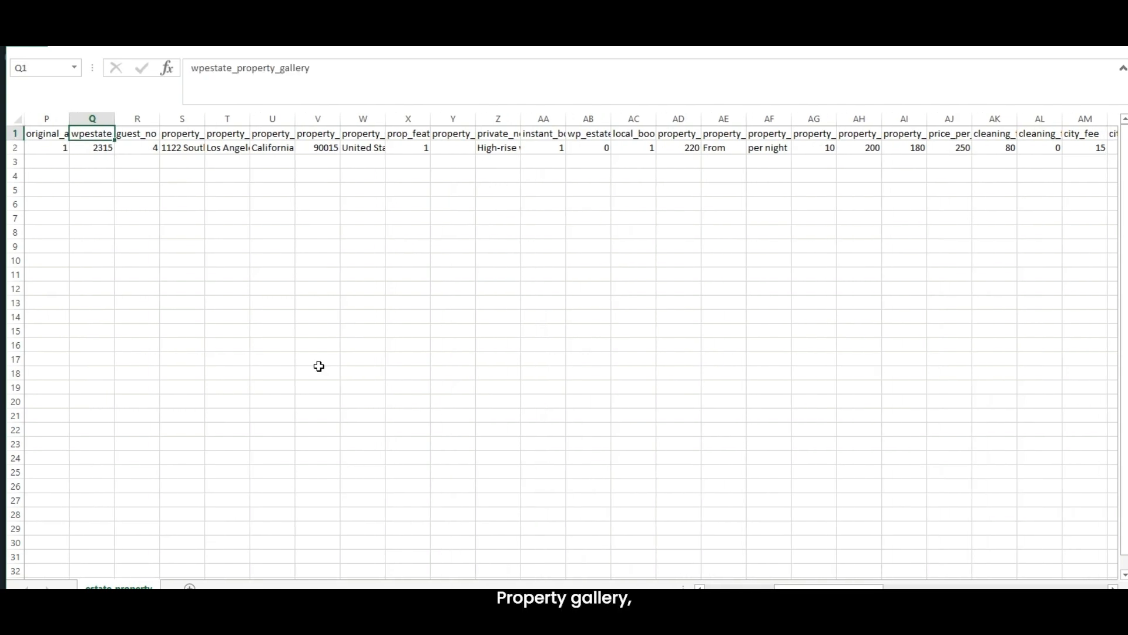
key(Right)
key(Down)
key(Up)
Examine the property location fields in columns S to W, covering address, city, state, ZIP and country.
key(Right)
key(Down)
key(Up)
key(Right)
key(Down)
key(Up)
key(Right)
key(Down)
key(Up)
key(Right)
key(Down)
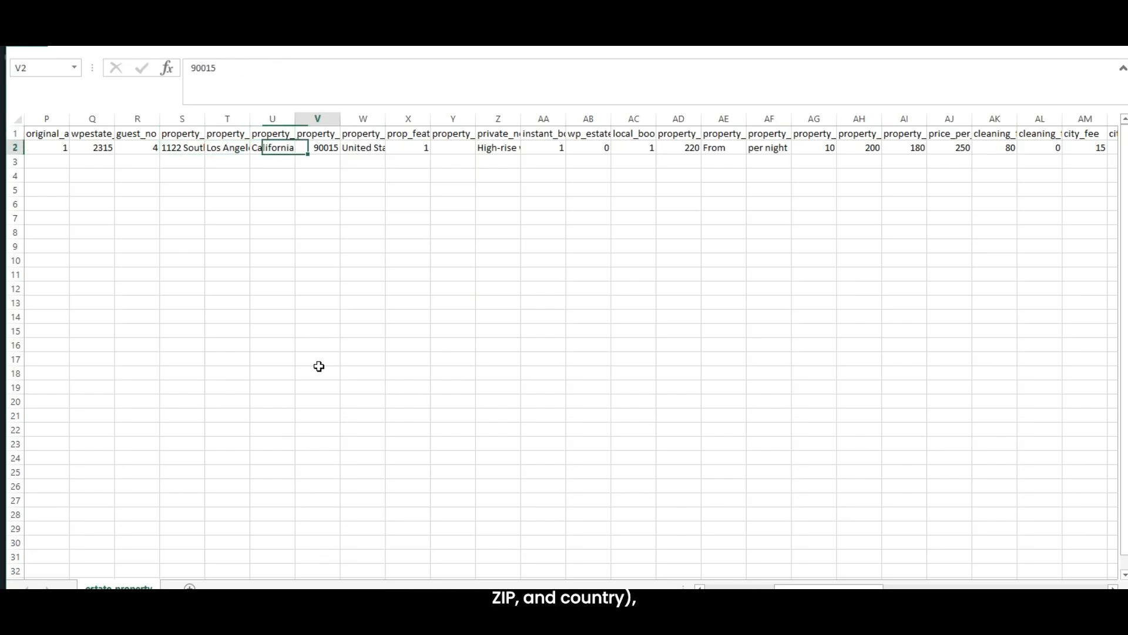
key(Up)
key(Right)
Review the prop_featured, affiliate, private_notes and booking setting fields in columns X to AC.
key(Right)
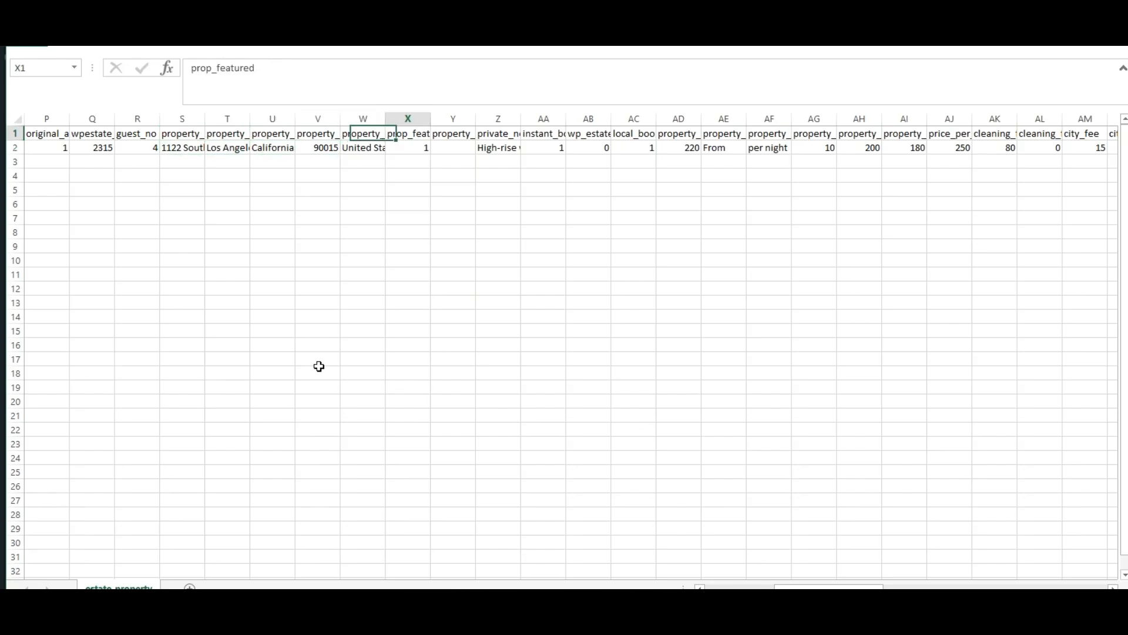
key(Right)
key(Right)
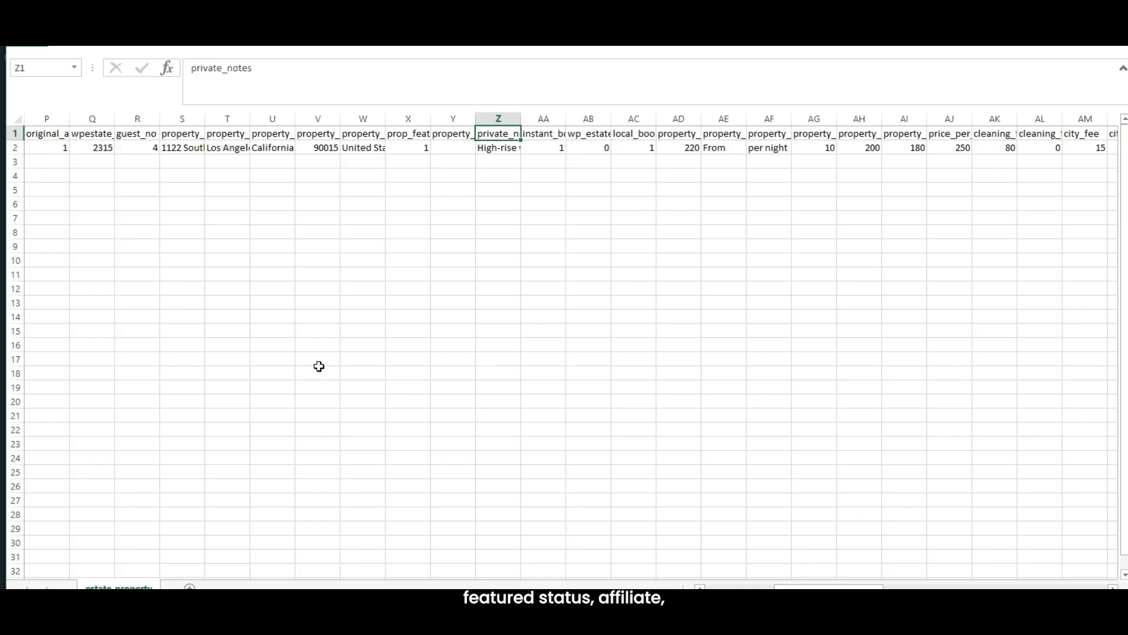
key(Down)
key(Up)
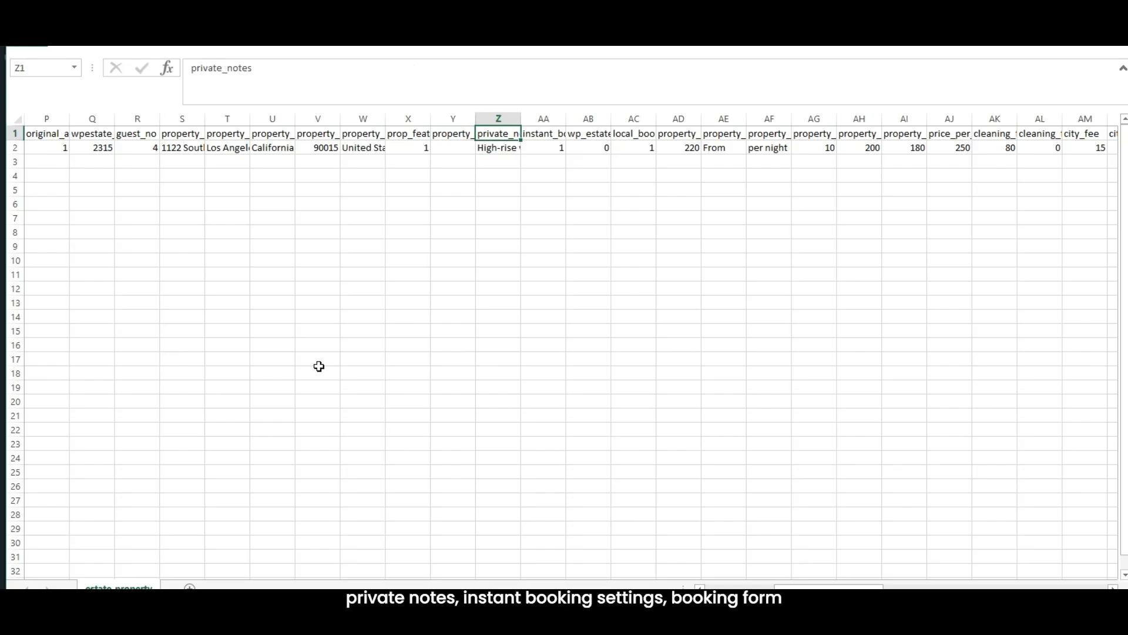
key(Right)
key(Down)
key(Up)
key(Right)
key(Down)
key(Up)
key(Right)
key(Right)
key(Left)
Examine property_price, its before and after labels, and property_taxes in columns AD to AG.
key(Right)
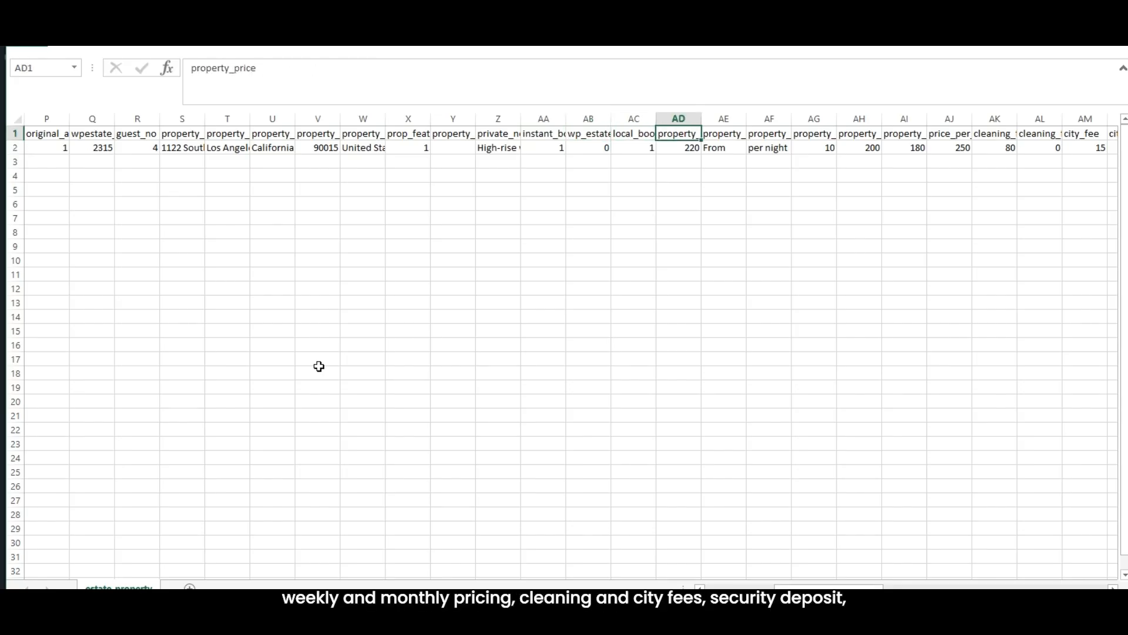
key(Down)
key(Up)
key(Right)
key(Down)
key(Up)
key(Right)
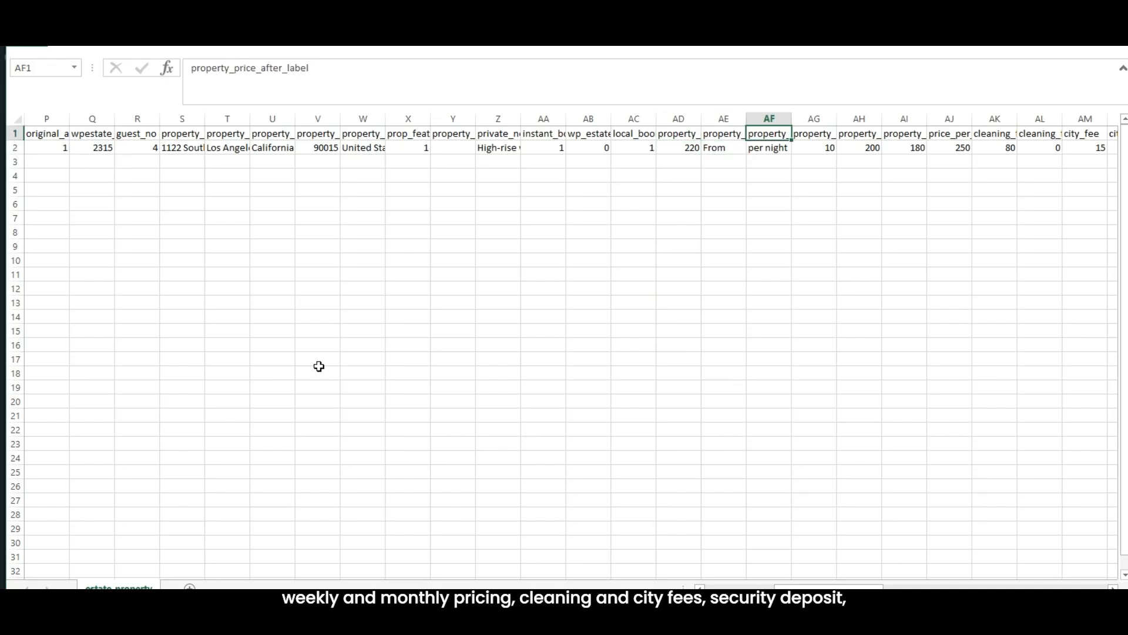
key(Down)
key(Up)
key(Right)
key(Down)
key(Up)
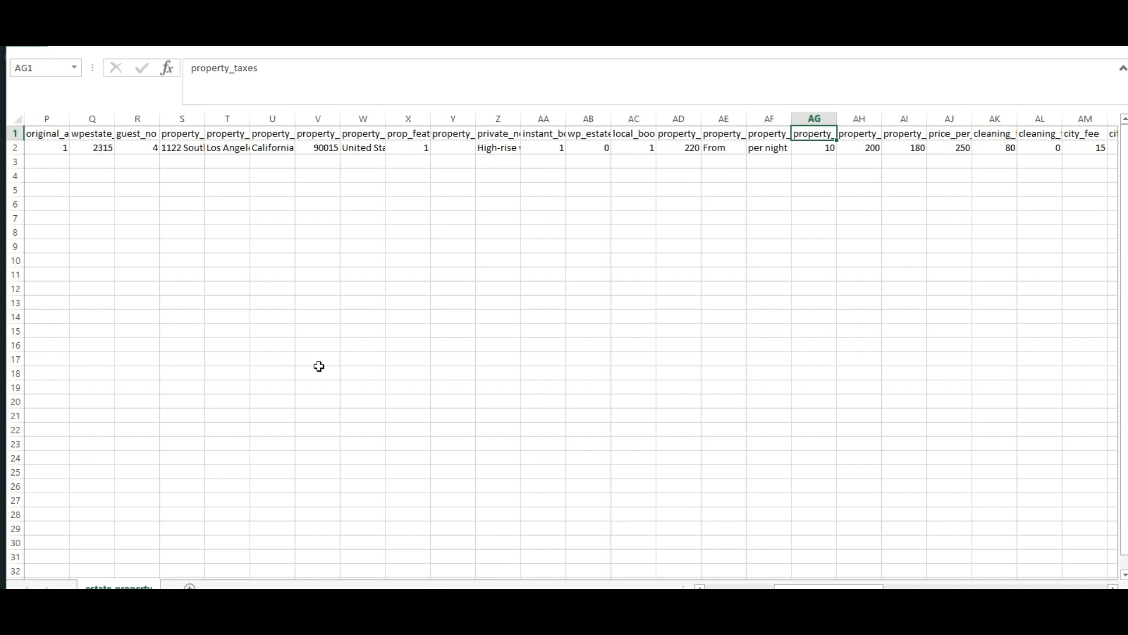
Review the pricing and fee headers from property_price_per_week through the cleaning and city fees and min_days_booking.
key(Right)
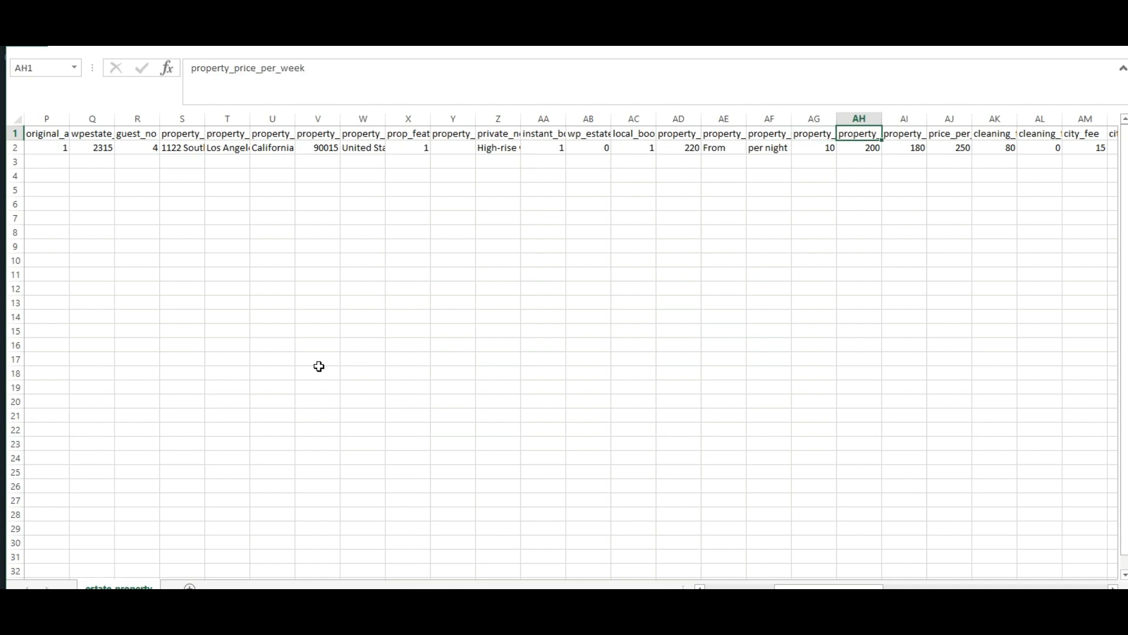
key(Right)
key(Right)
key(Right)
key(Right)
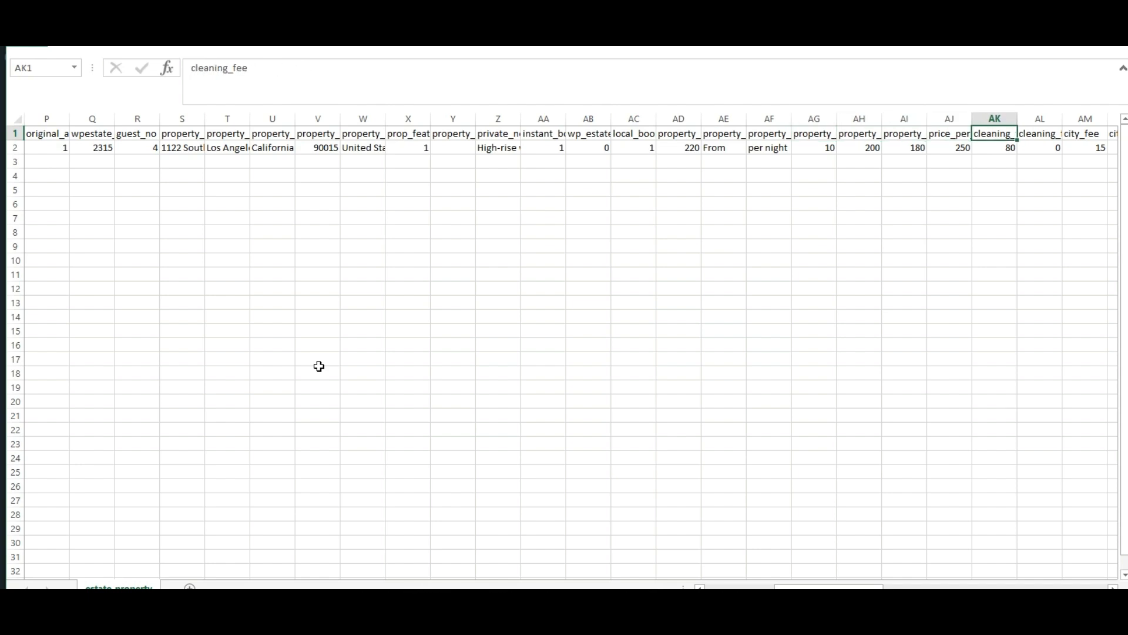
key(Right)
key(Right)
key(Right)
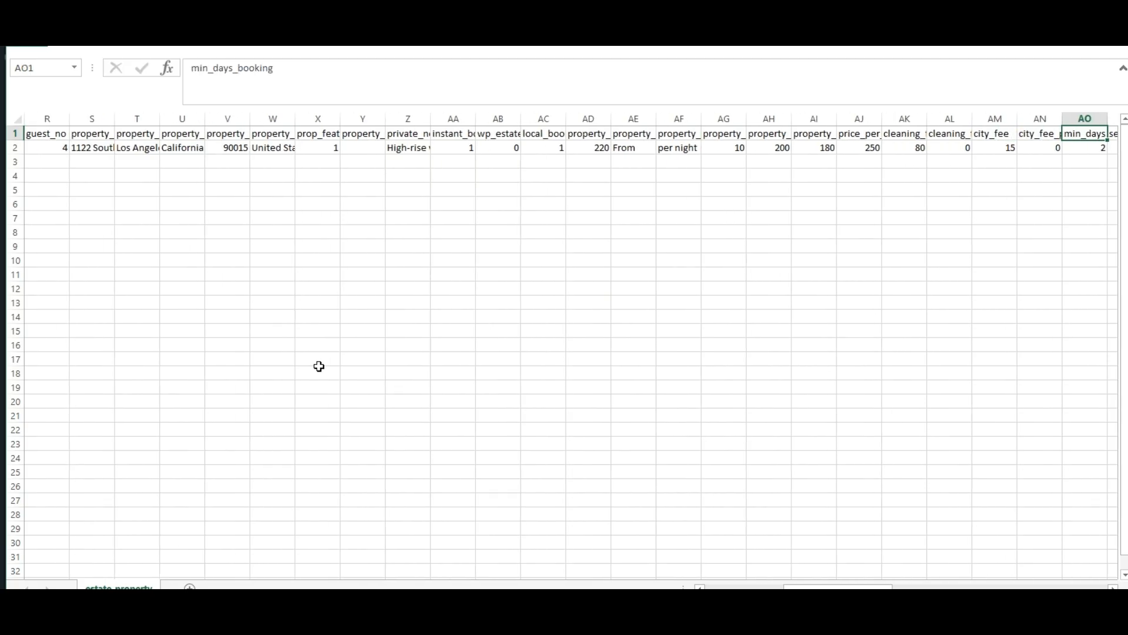
Review the headers from security_deposit through the early bird, extra guest and checkin_change_over fields.
key(Right)
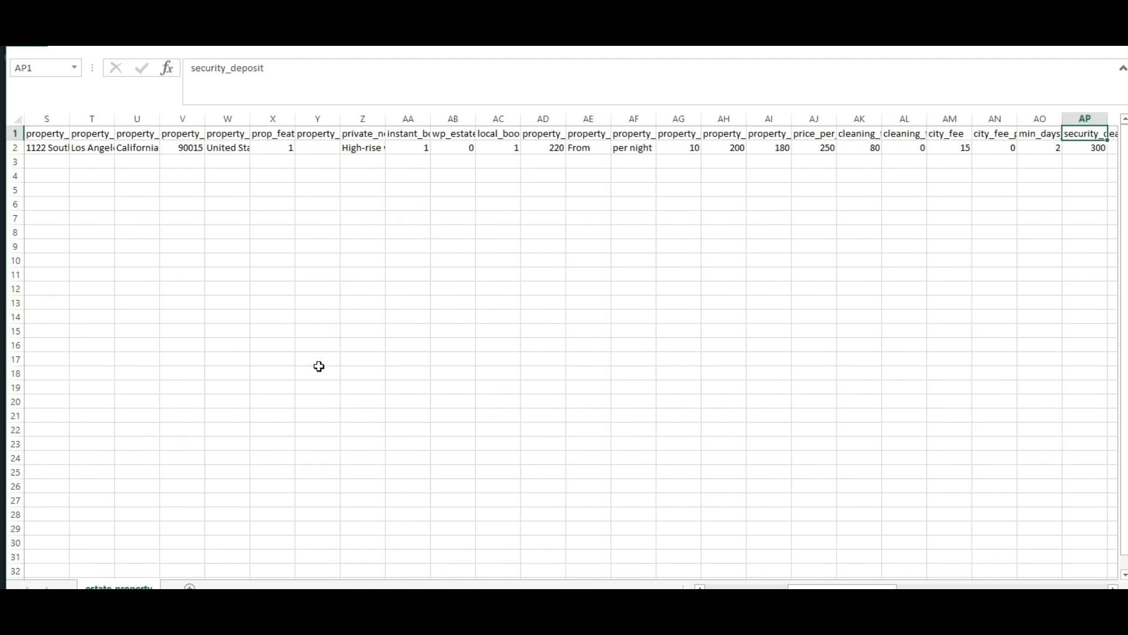
key(Right)
key(Right)
key(Right)
key(Right)
key(Right)
key(Right)
key(Right)
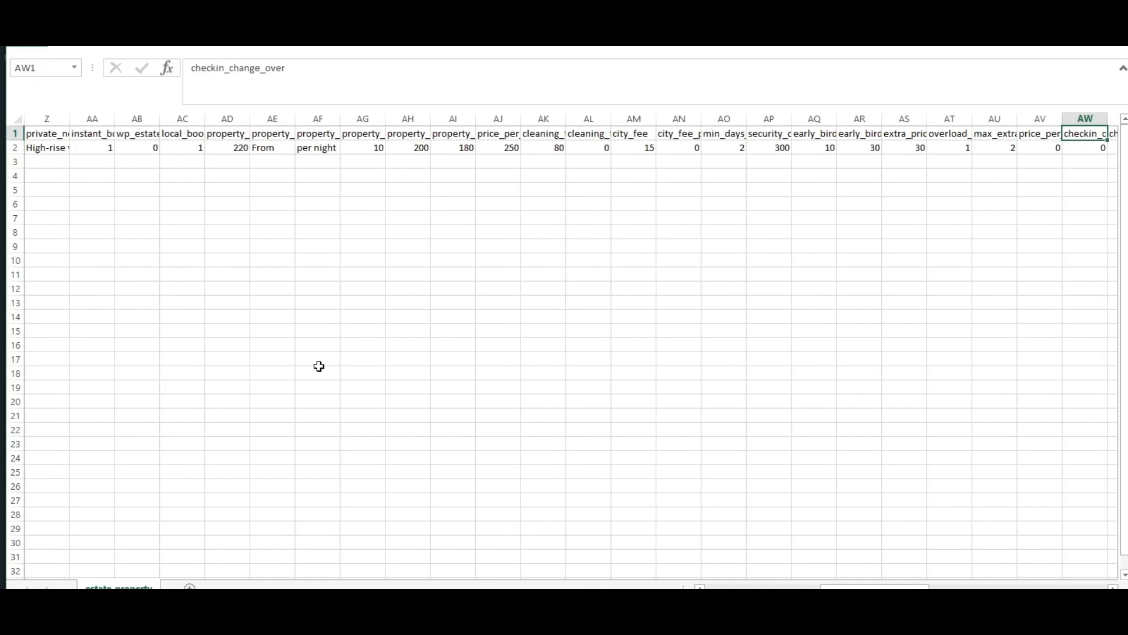
Review the headers from checkin_checkout_change_over through the image, video, virtual tour, property size and room fields.
drag(876, 586, 962, 587)
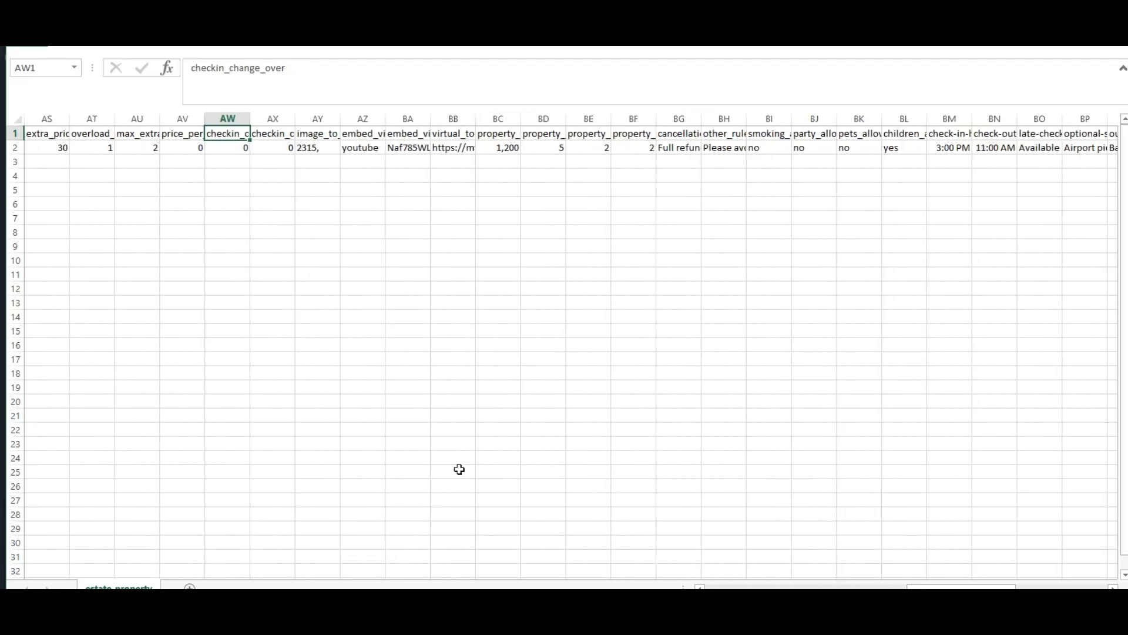
key(Right)
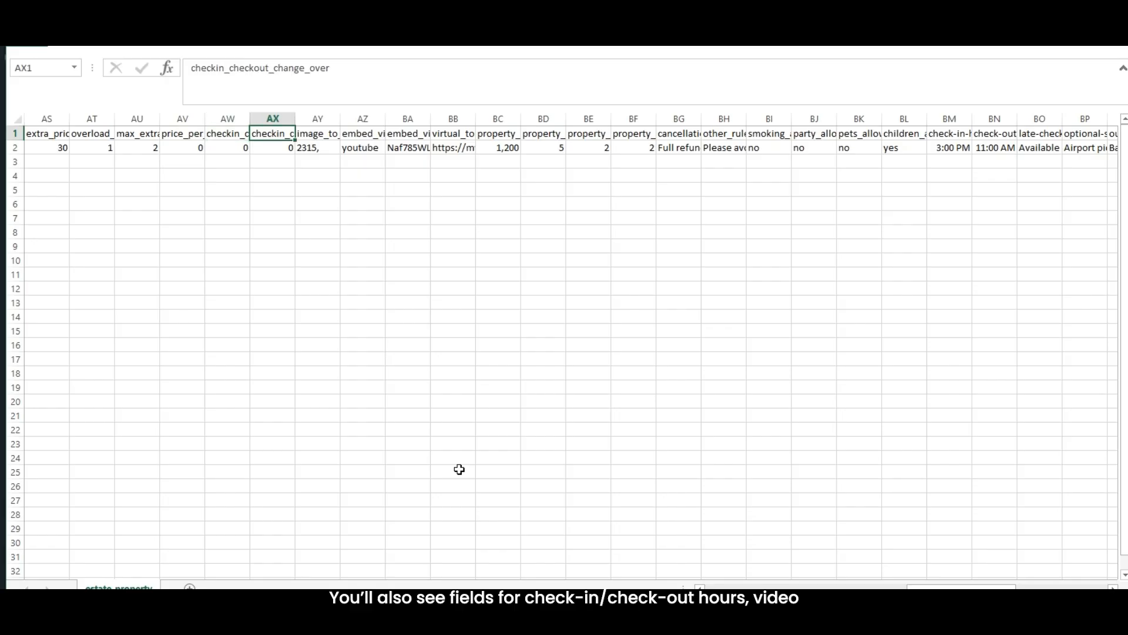
key(Right)
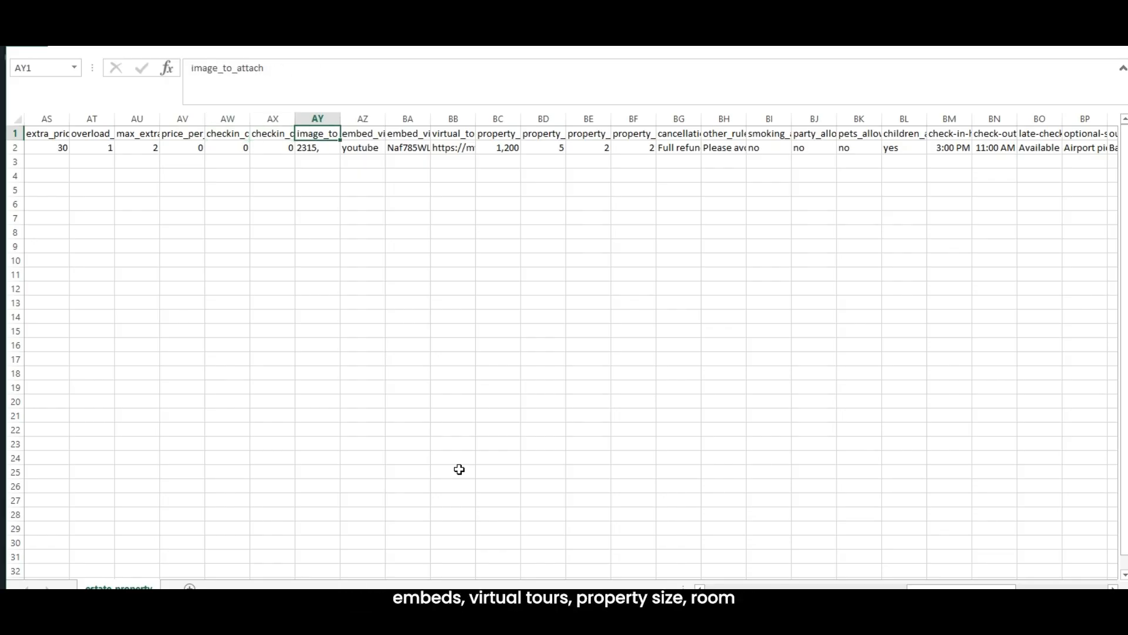
key(Right)
key(Right)
key(Right)
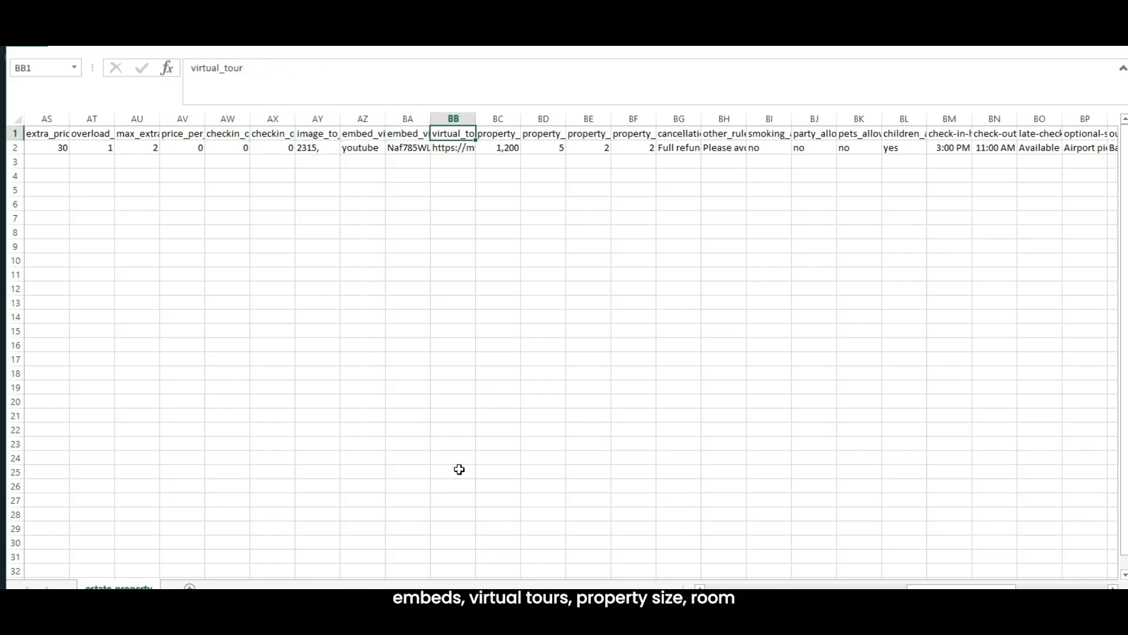
key(Right)
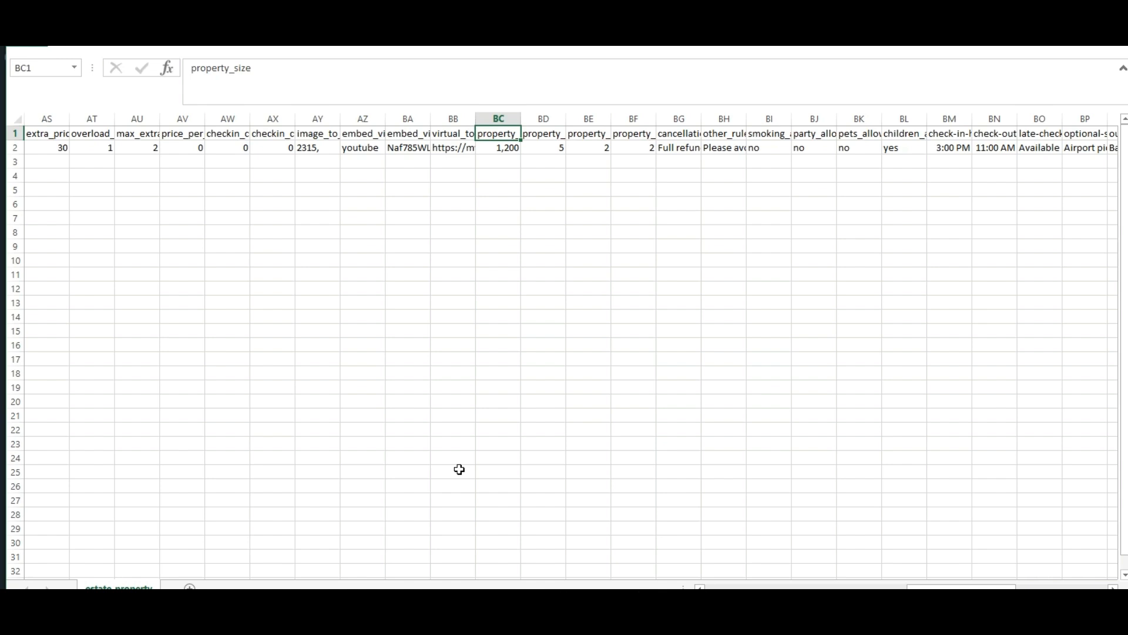
key(Right)
key(Right)
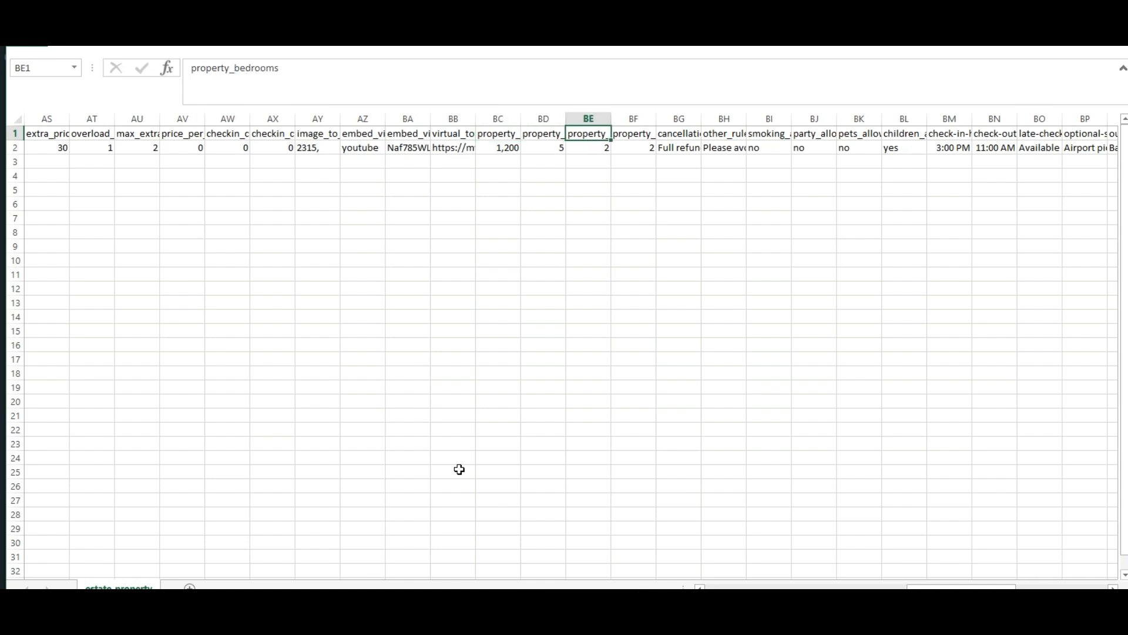
key(Right)
Review the policy and timing headers from cancellation_policy in column BG through check-out-hour in column BN.
key(Right)
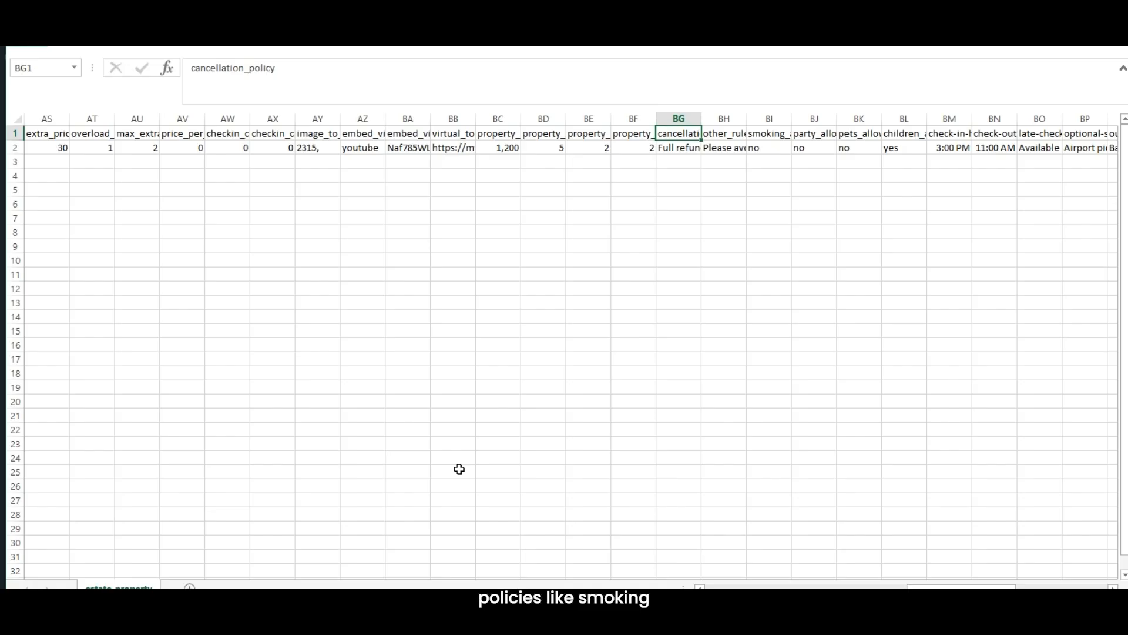
key(Right)
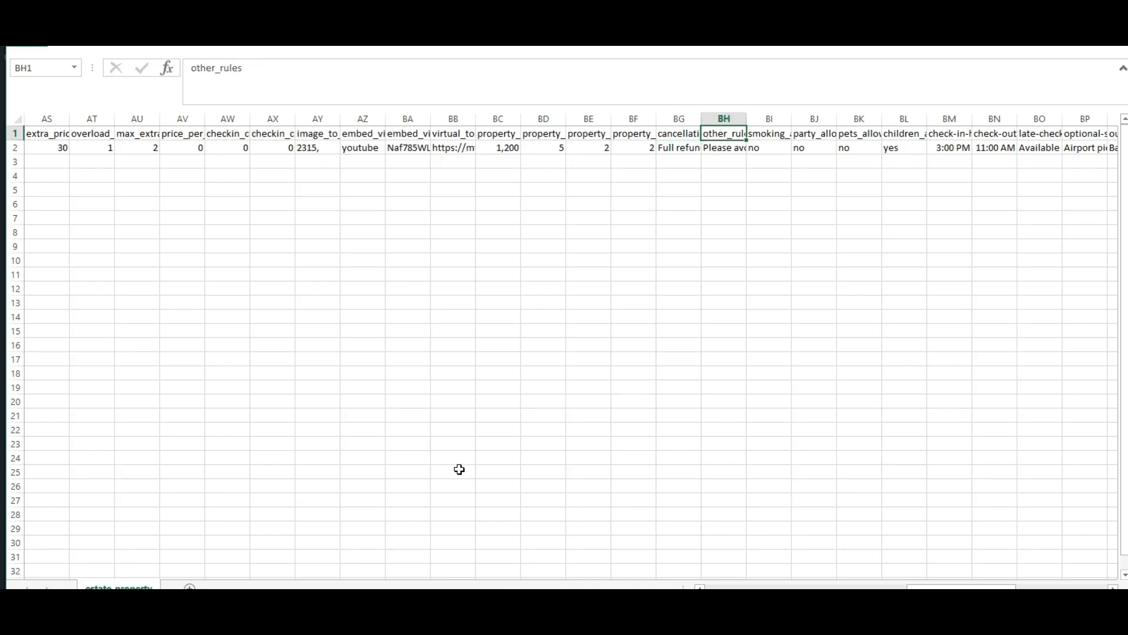
key(Right)
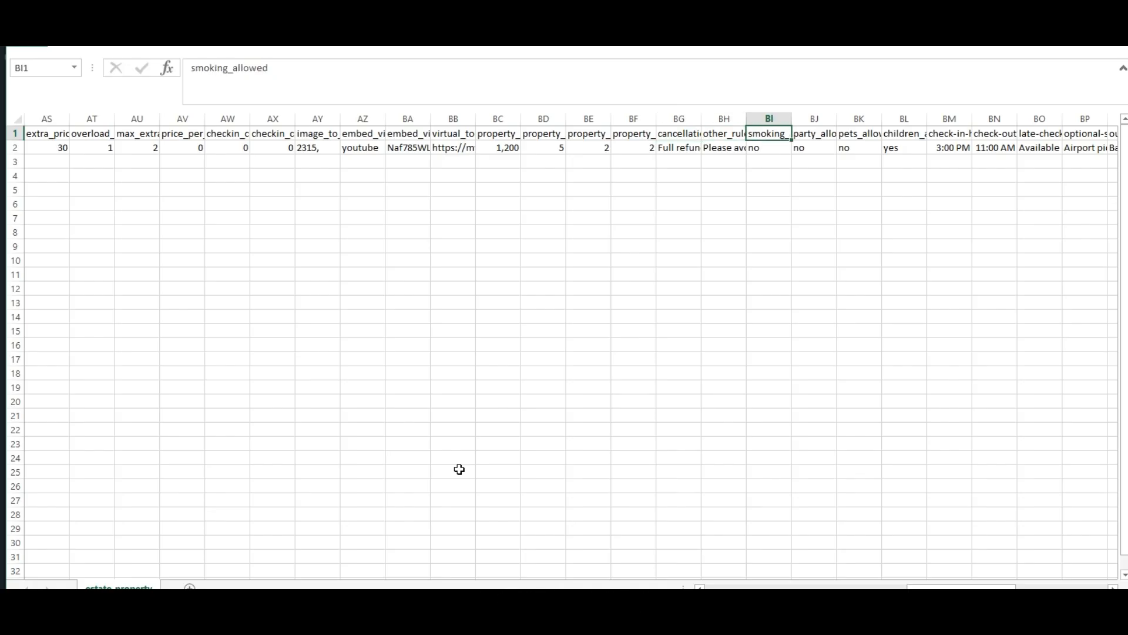
key(Right)
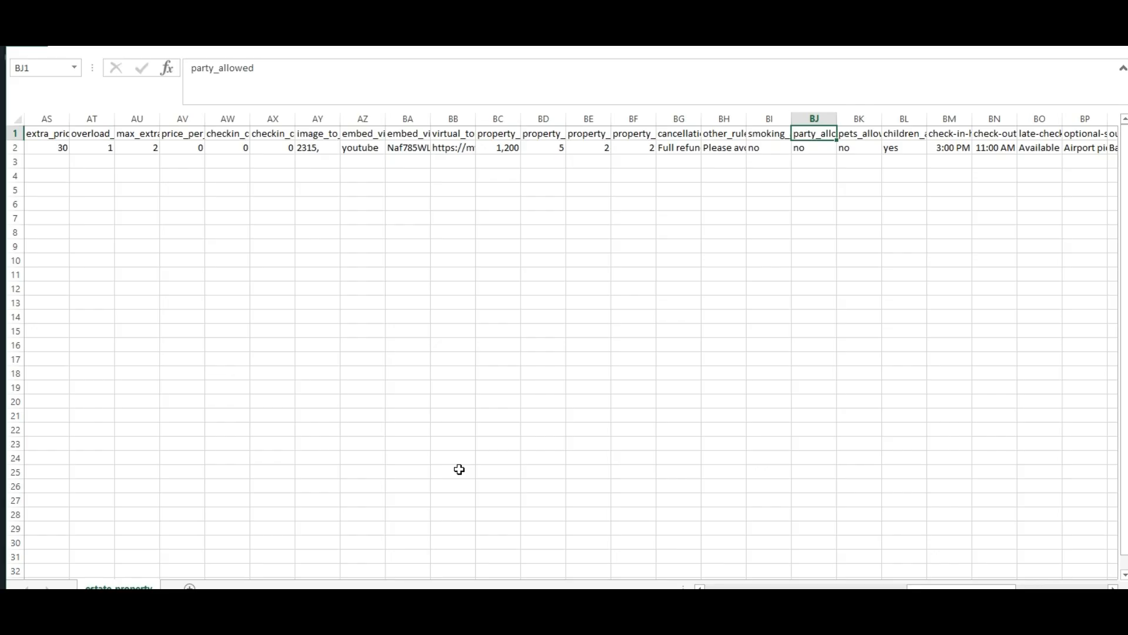
key(Right)
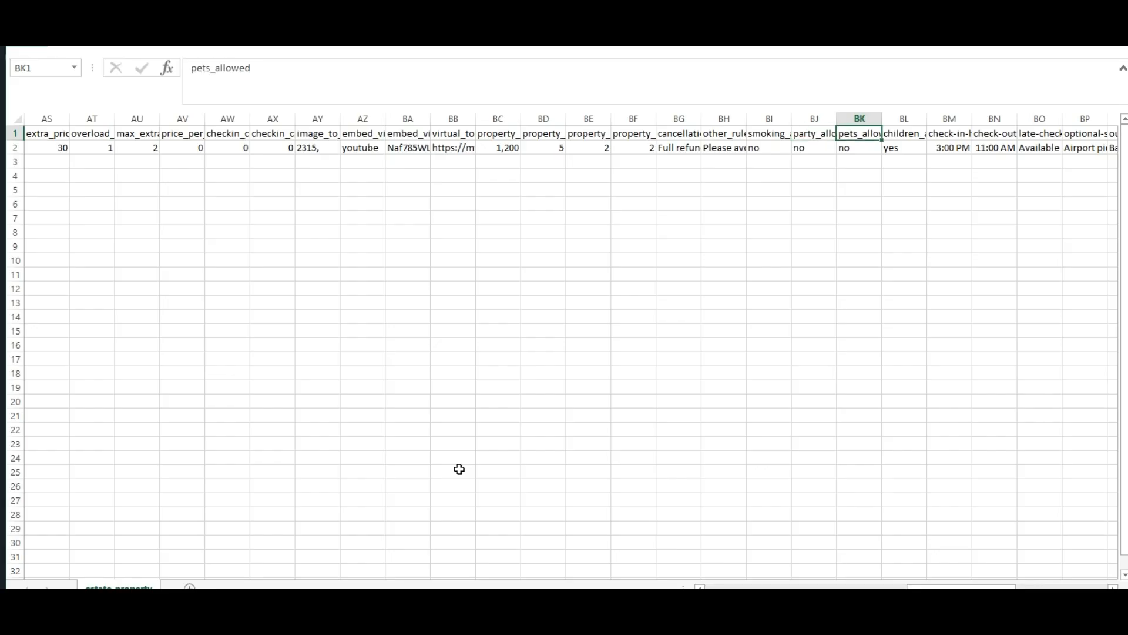
key(Right)
key(Right)
key(Right)
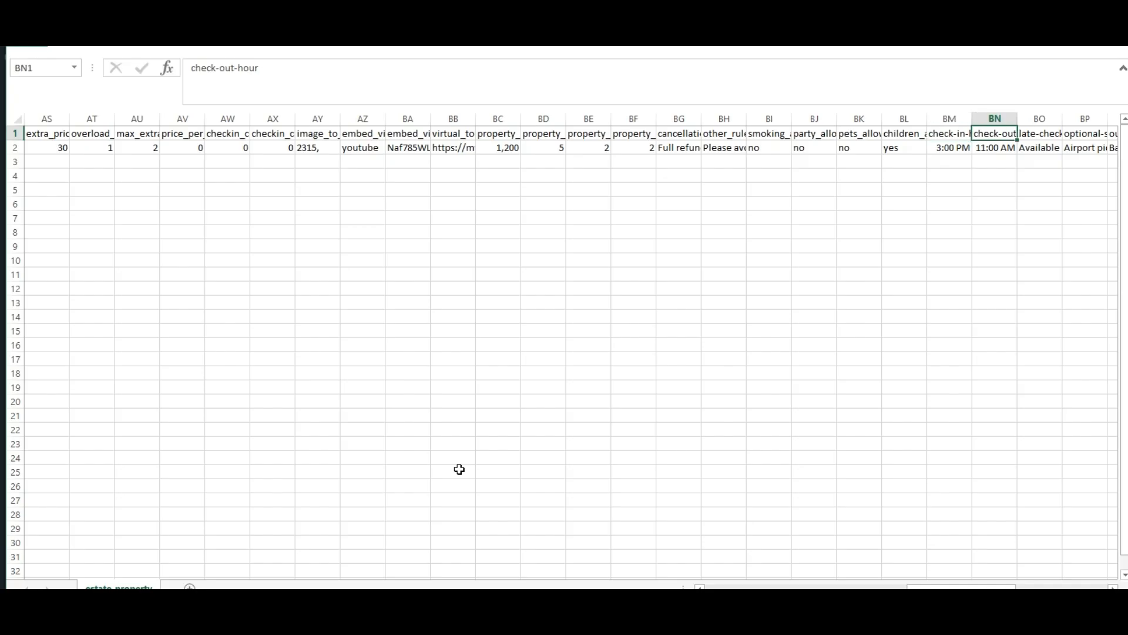
Review the headers from late-check-in in column BO through the facilities, extra-people and cancellation fields to property_longitude in column BU.
key(Right)
key(Right)
key(Left)
key(Right)
key(Right)
key(Right)
key(Right)
key(Right)
key(Right)
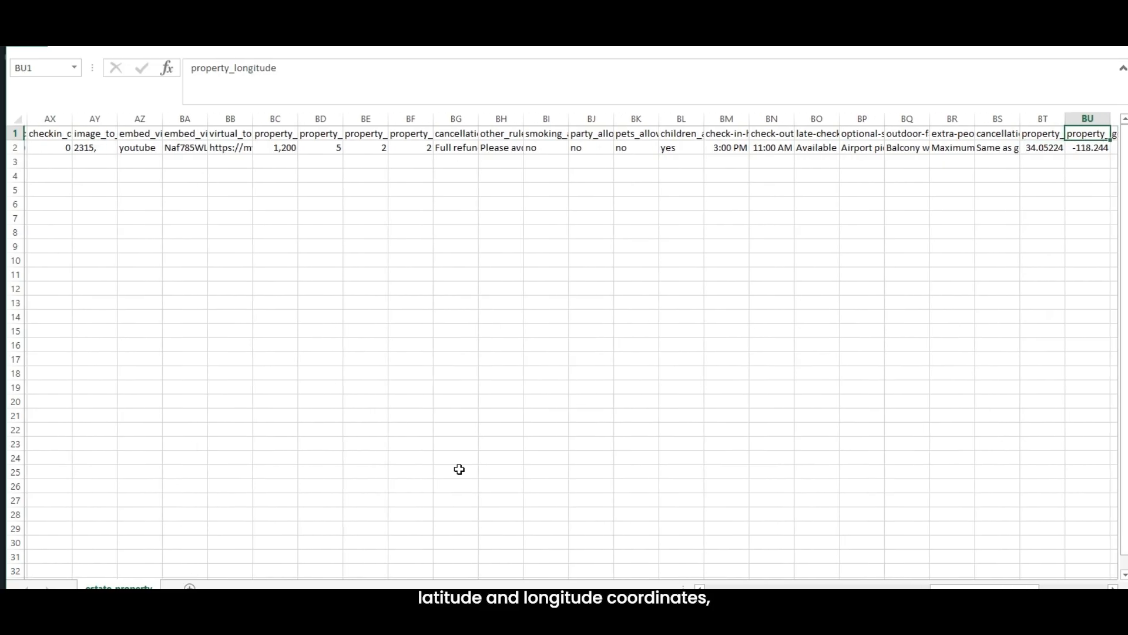
key(Left)
key(Right)
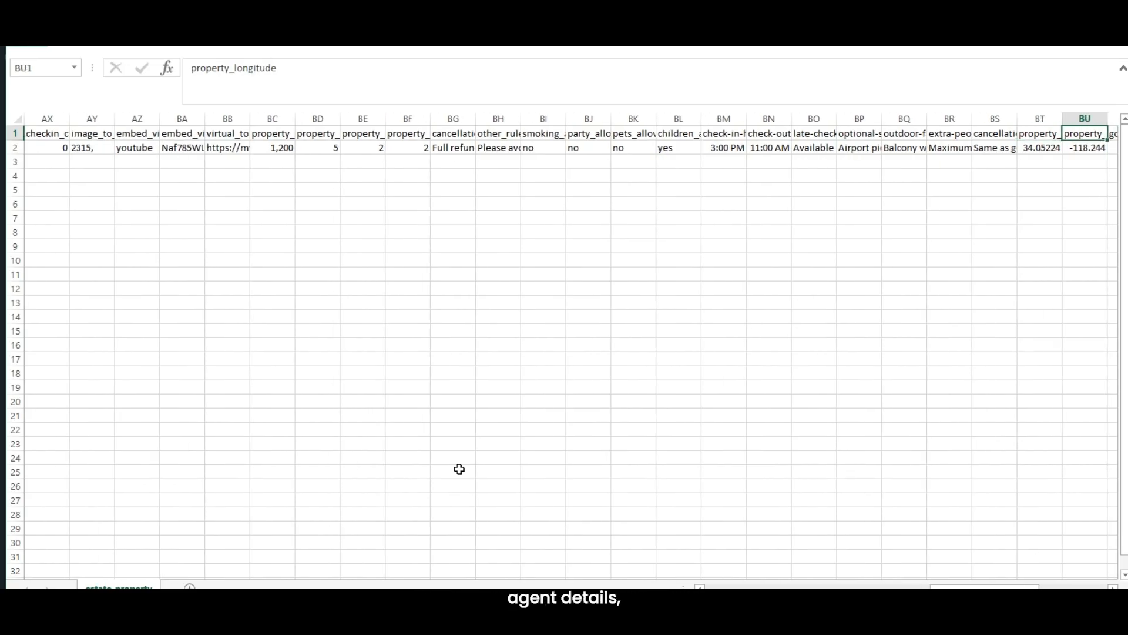
Review the headers after property_longitude, covering the Google camera, page and sidebar fields, through adv_filter_search_action in column CA.
key(Right)
key(Right)
key(Right)
key(Left)
key(Left)
key(Right)
key(Right)
key(Right)
key(Right)
key(Left)
key(Left)
key(Down)
key(Up)
key(Right)
key(Right)
key(Right)
key(Right)
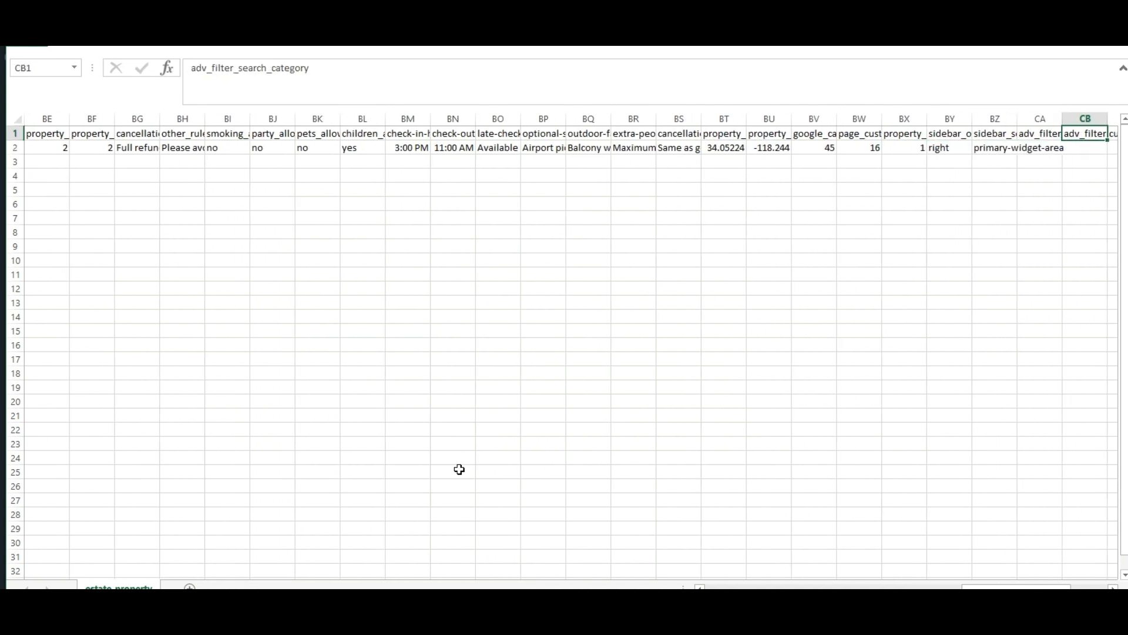
key(Left)
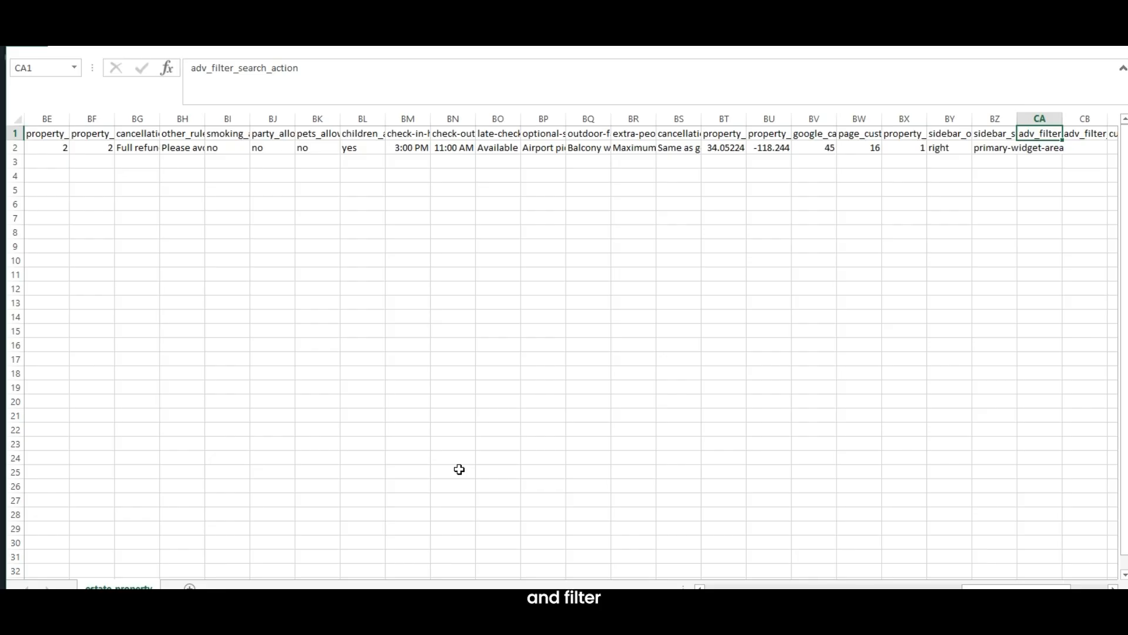
Review the advanced filter headers from adv_filter_search_category onward and the property category, action category, city, area and property_status headers.
key(Right)
key(Right)
key(Right)
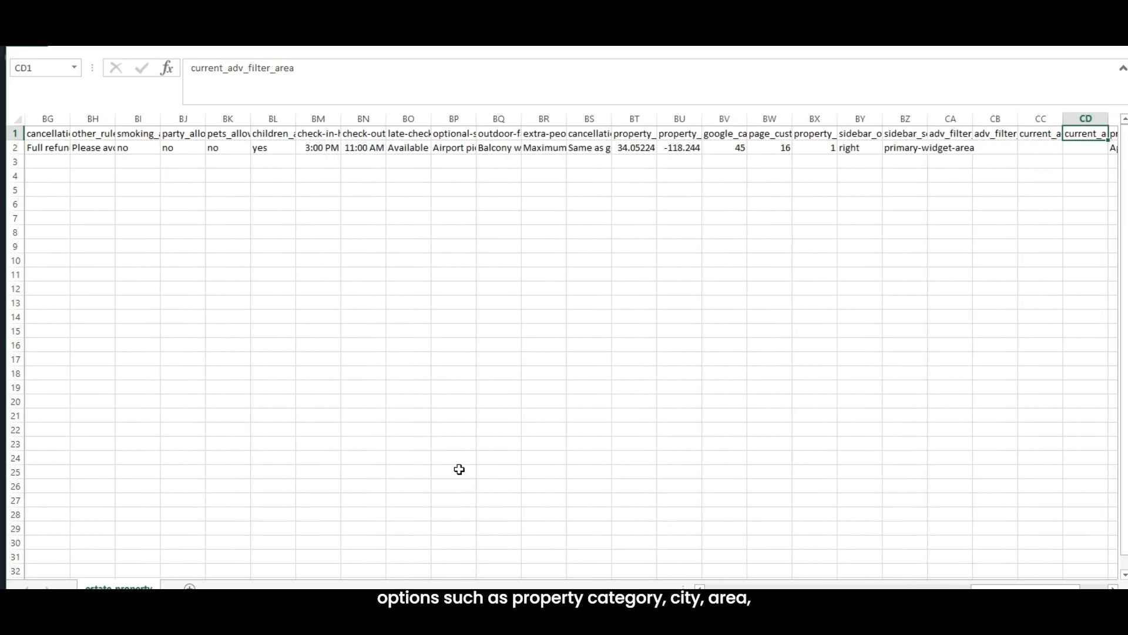
key(Right)
key(Right)
key(Left)
key(Right)
key(Right)
key(Left)
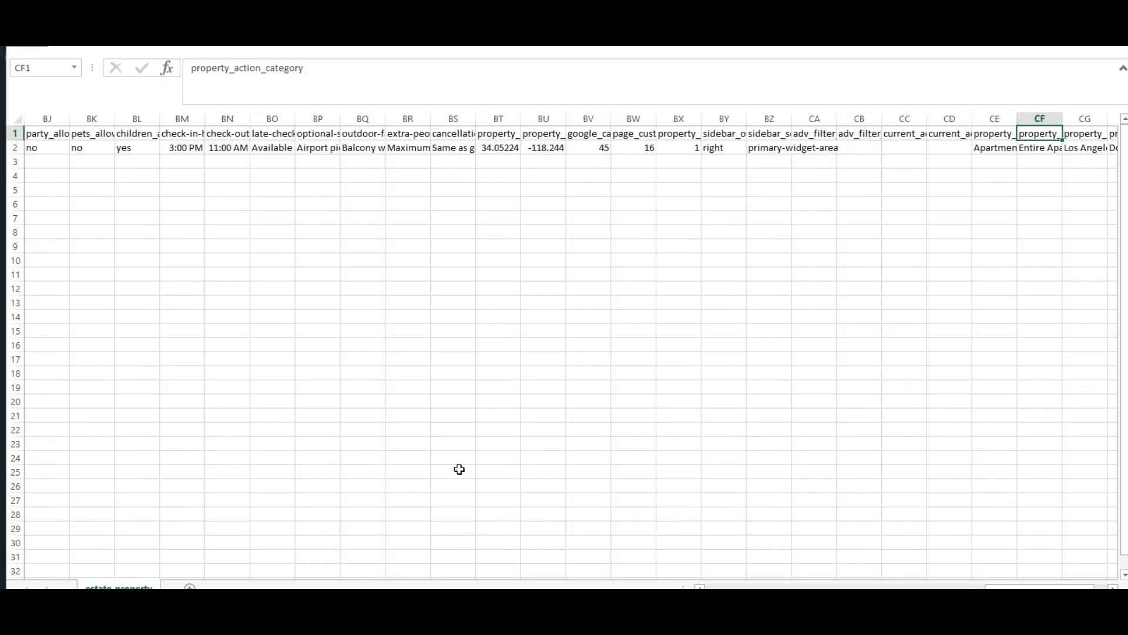
key(Right)
key(Right)
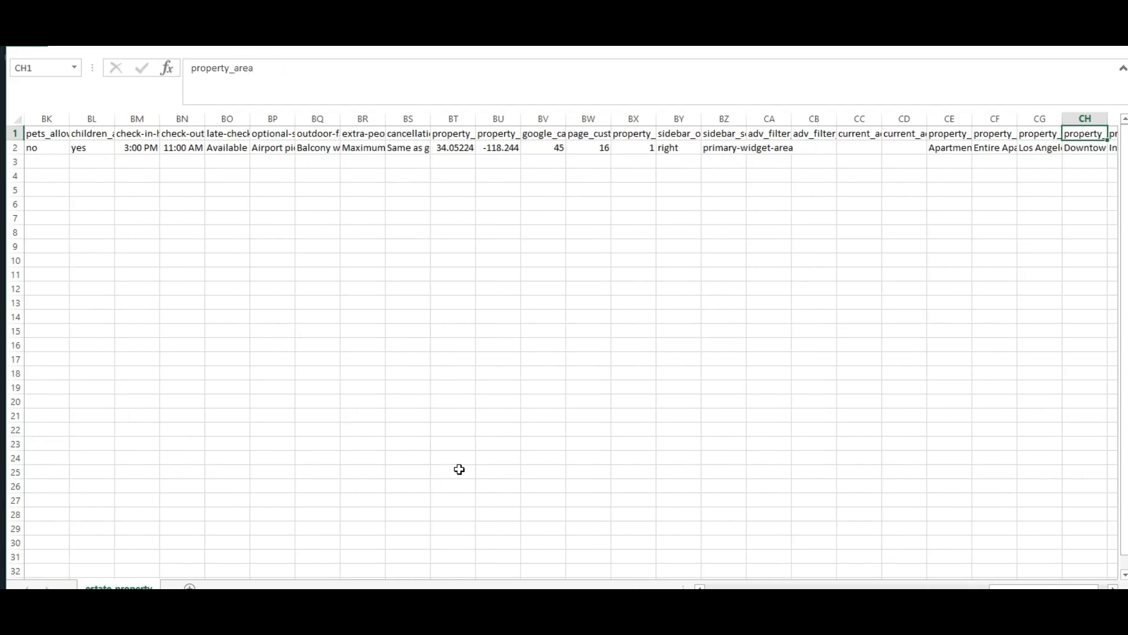
key(Right)
key(Right)
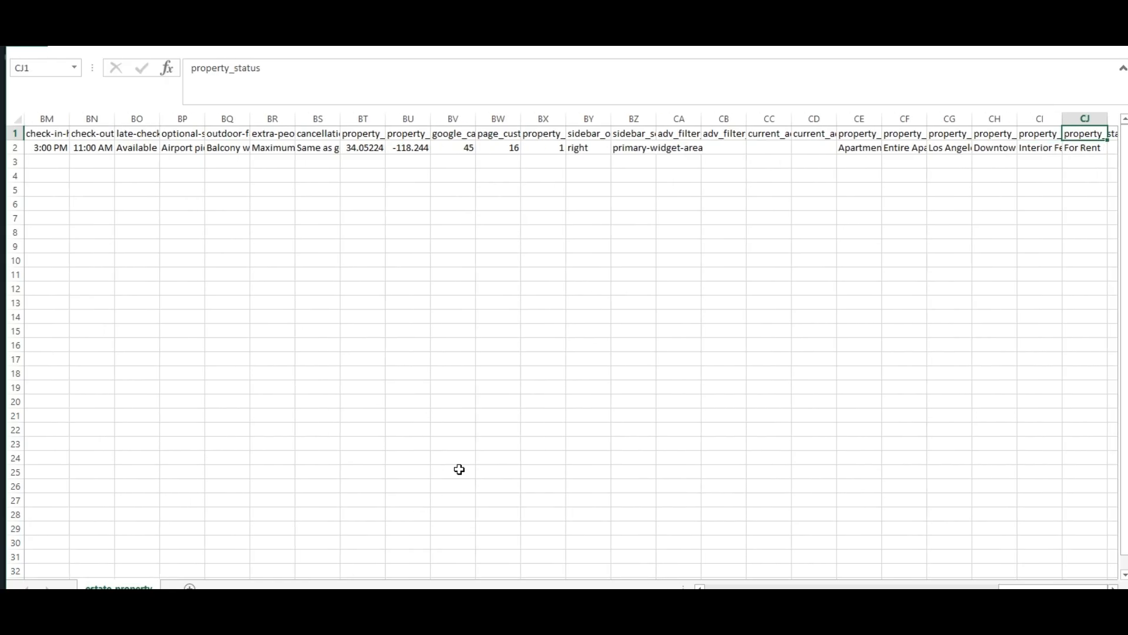
key(Right)
key(Right)
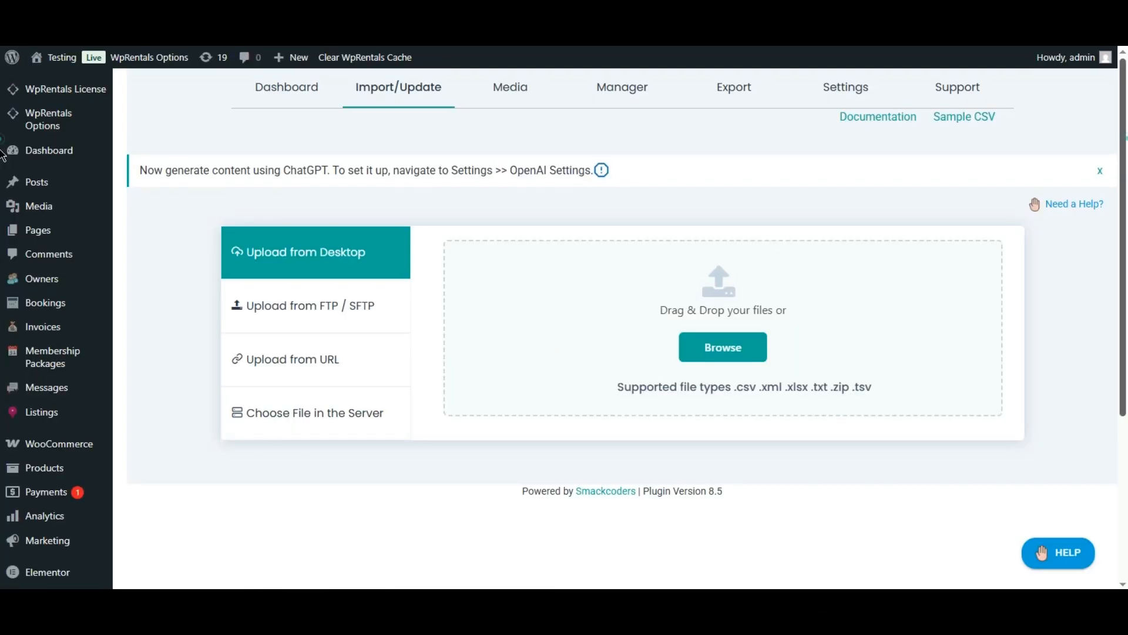
In the WordPress CSV importer, look through the URL and FTP / SFTP upload methods on the import page.
scroll(6, 146, down, 3)
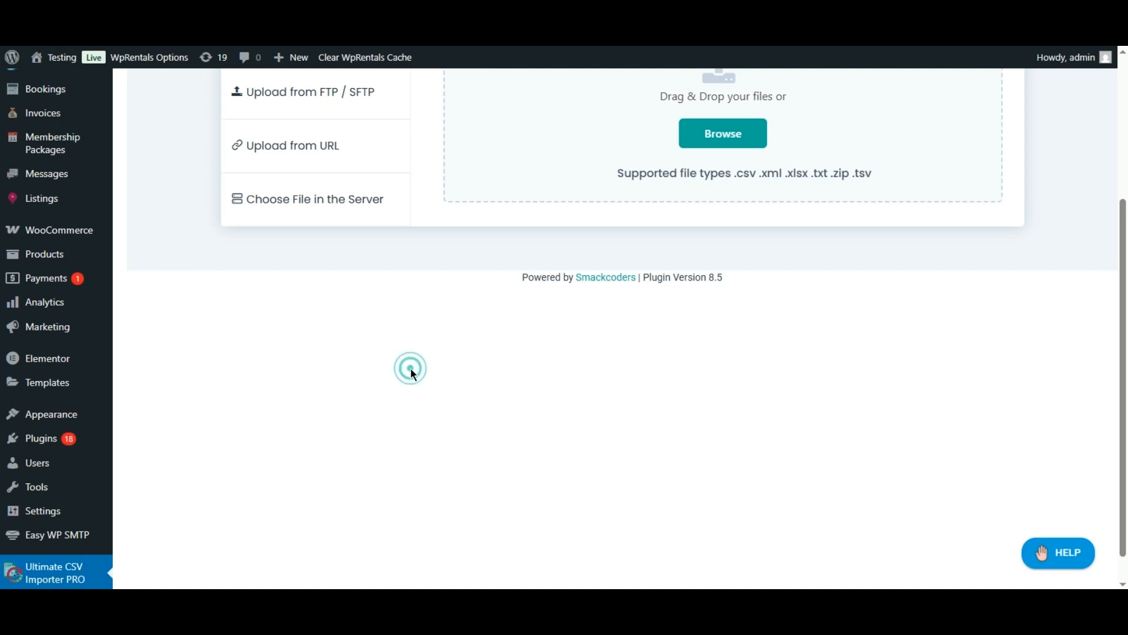
scroll(410, 368, up, 3)
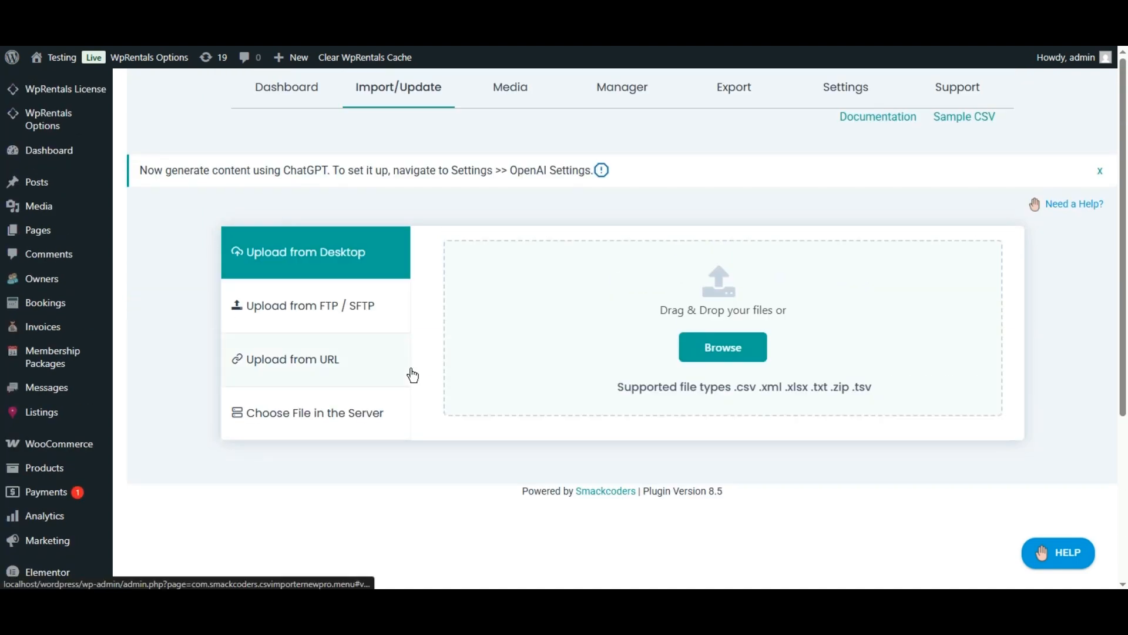
click(365, 373)
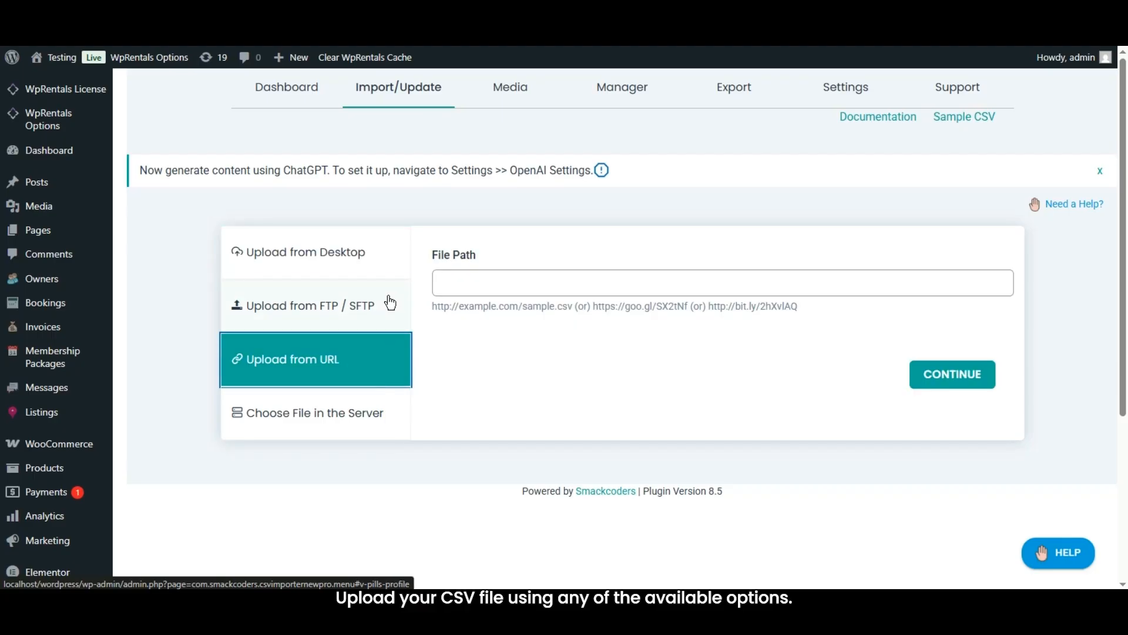
click(390, 298)
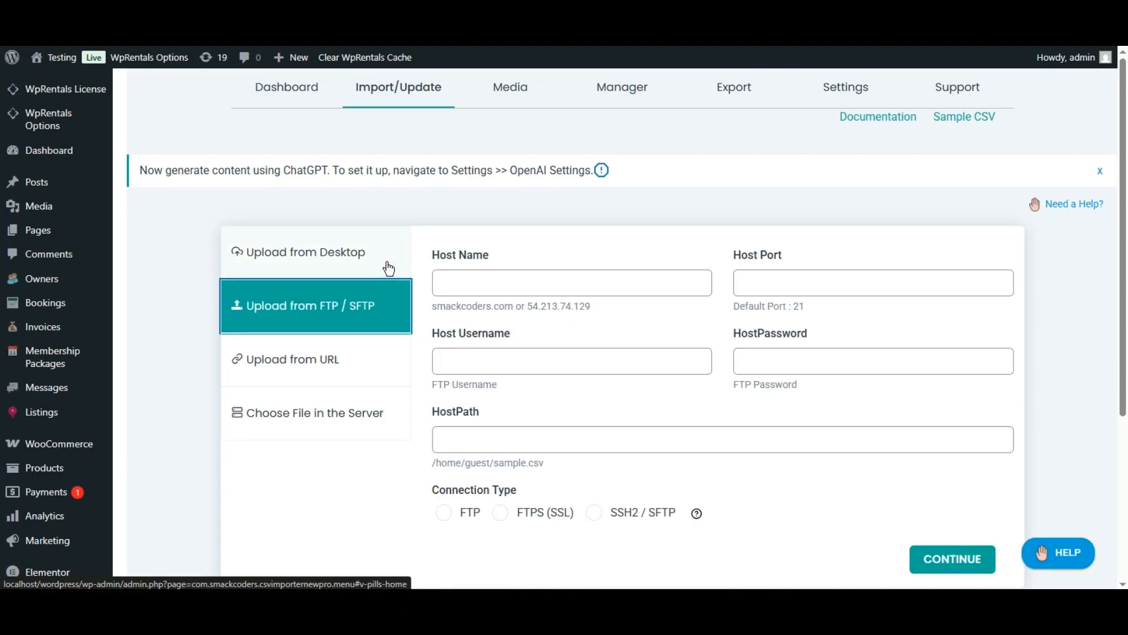
Upload the estate_property file from the computer's Downloads folder as the import source.
click(388, 263)
click(692, 351)
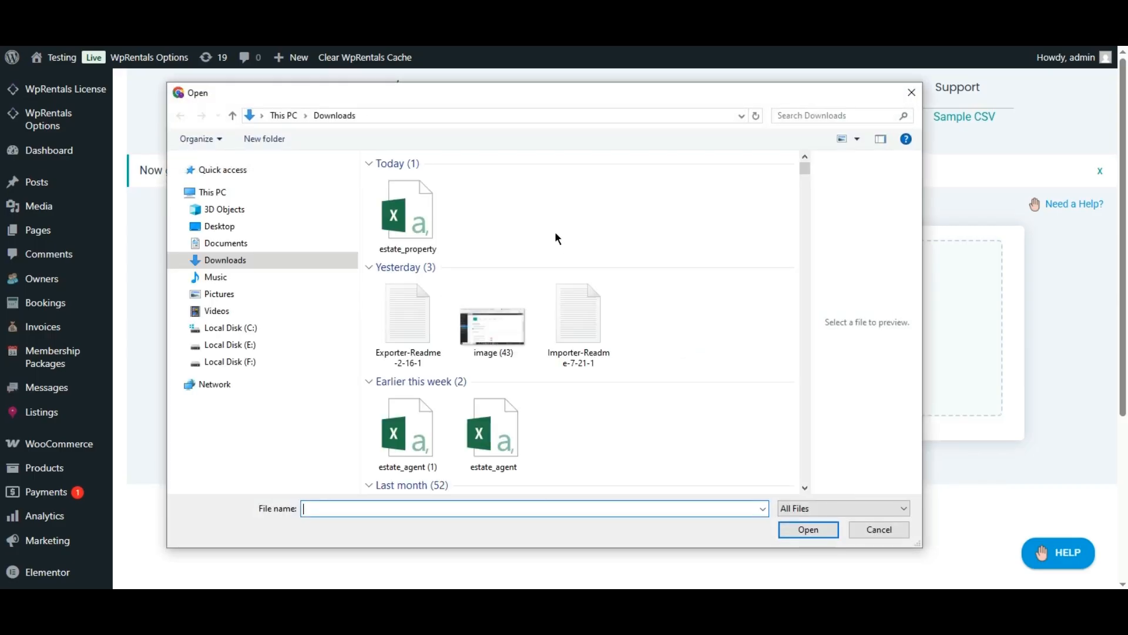
click(418, 226)
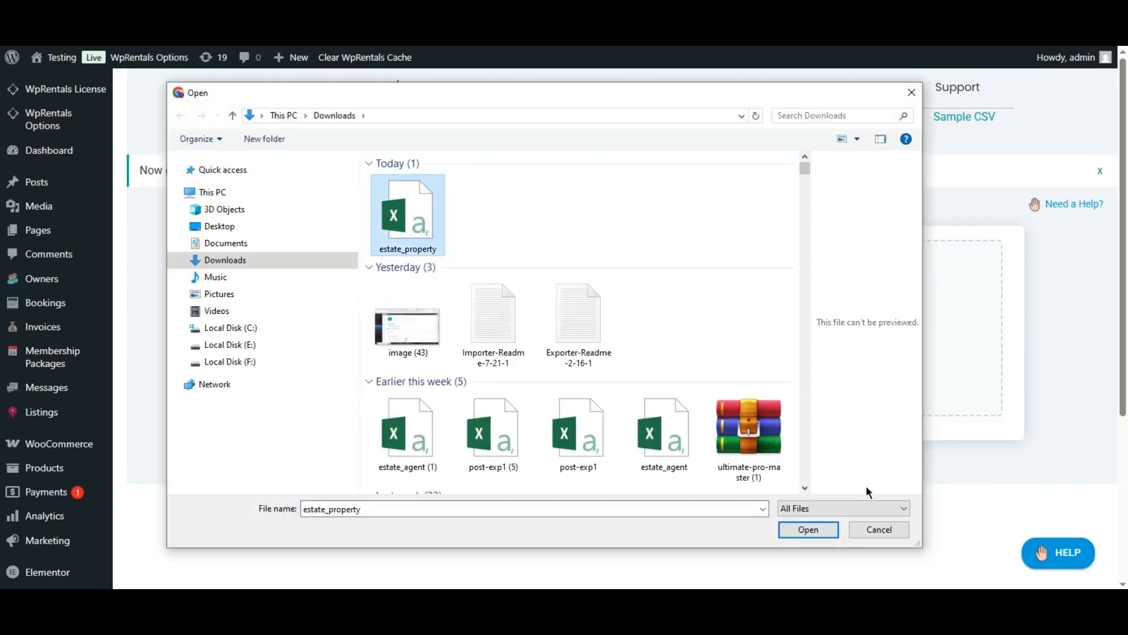
click(835, 529)
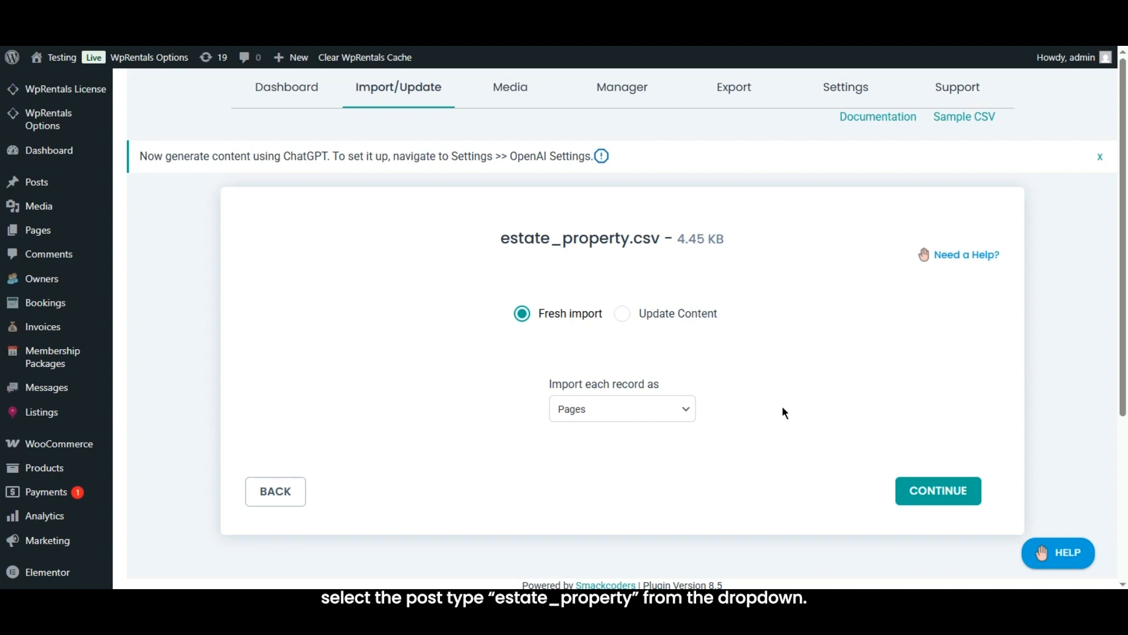
Set the uploaded records to import as estate_property and start a new field mapping.
click(672, 415)
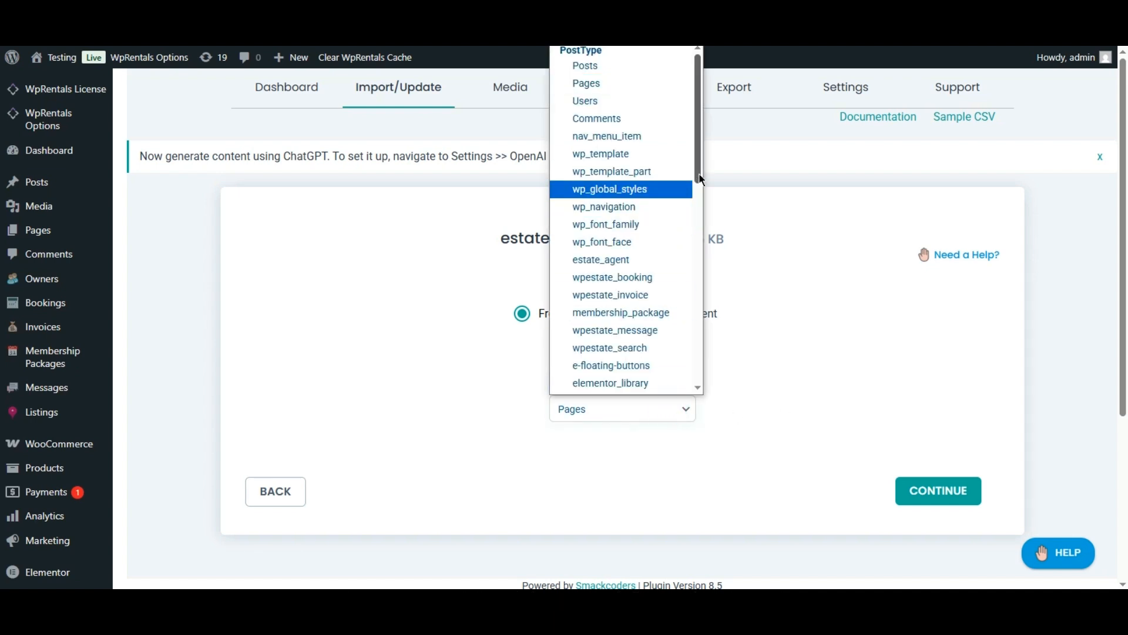
scroll(701, 179, down, 3)
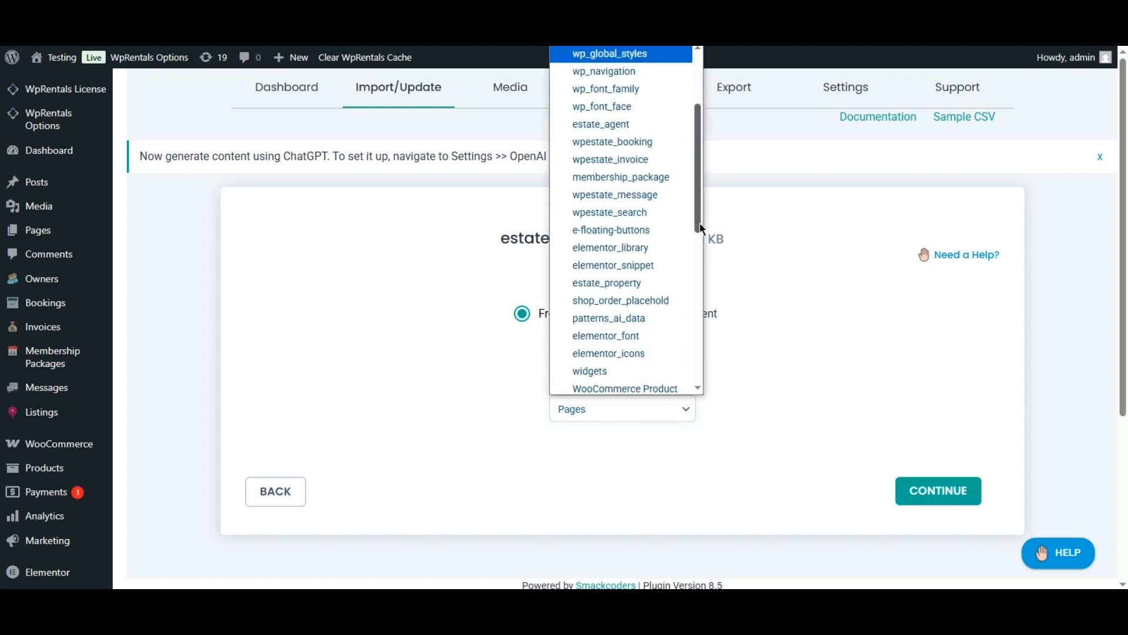
click(647, 284)
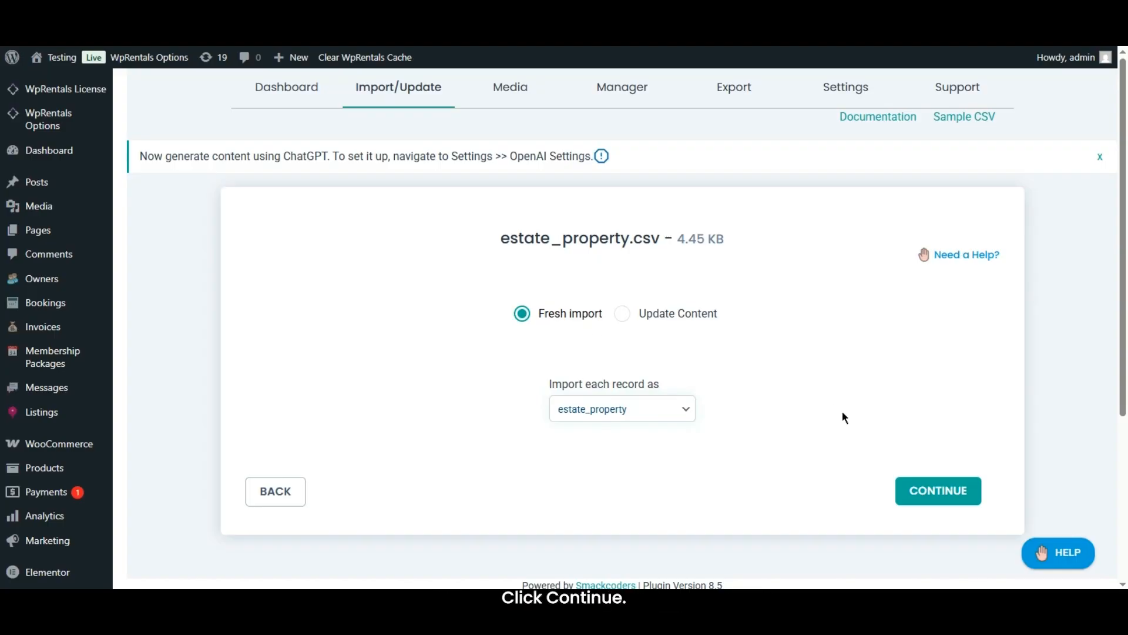
click(913, 496)
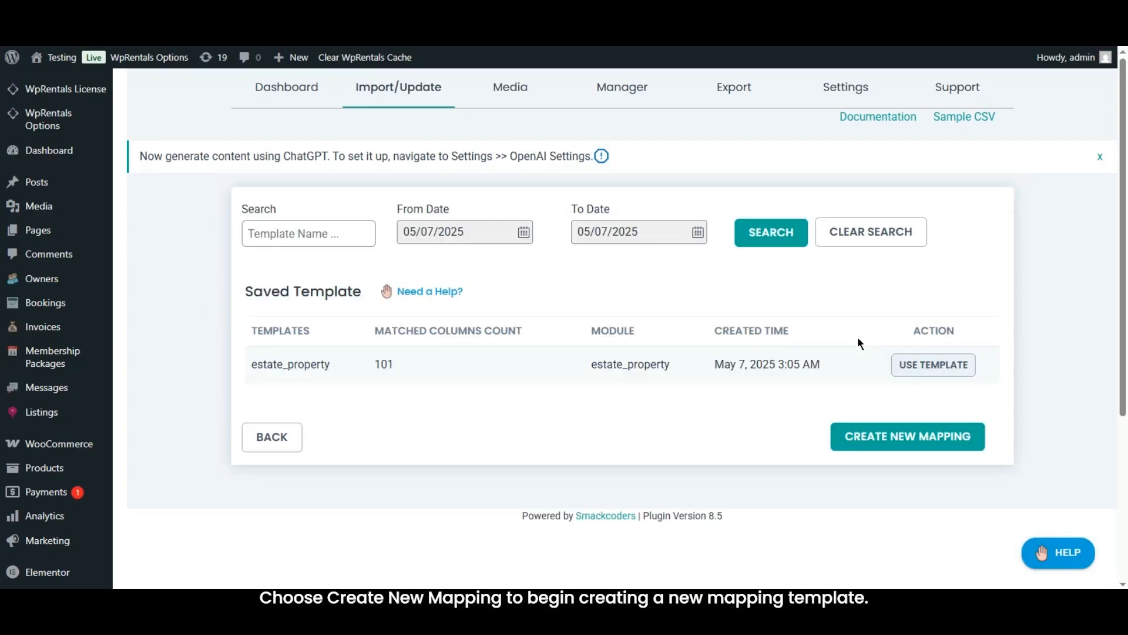
click(902, 440)
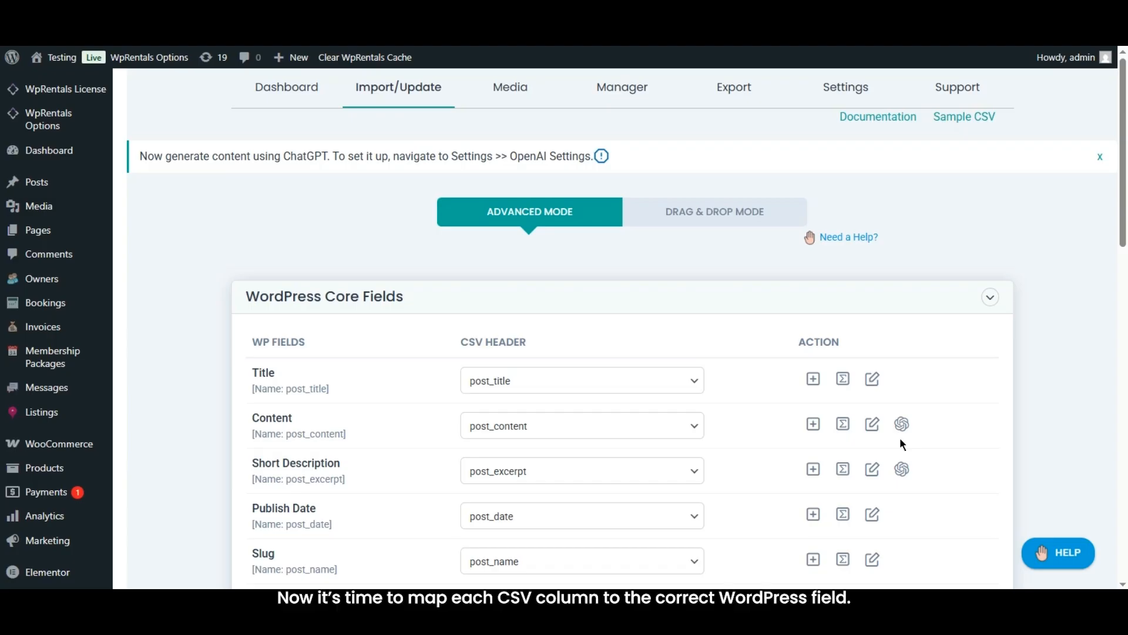
Look through the CSV headers available for the Title field in WordPress Core Fields, keeping post_title.
drag(1126, 241, 1126, 264)
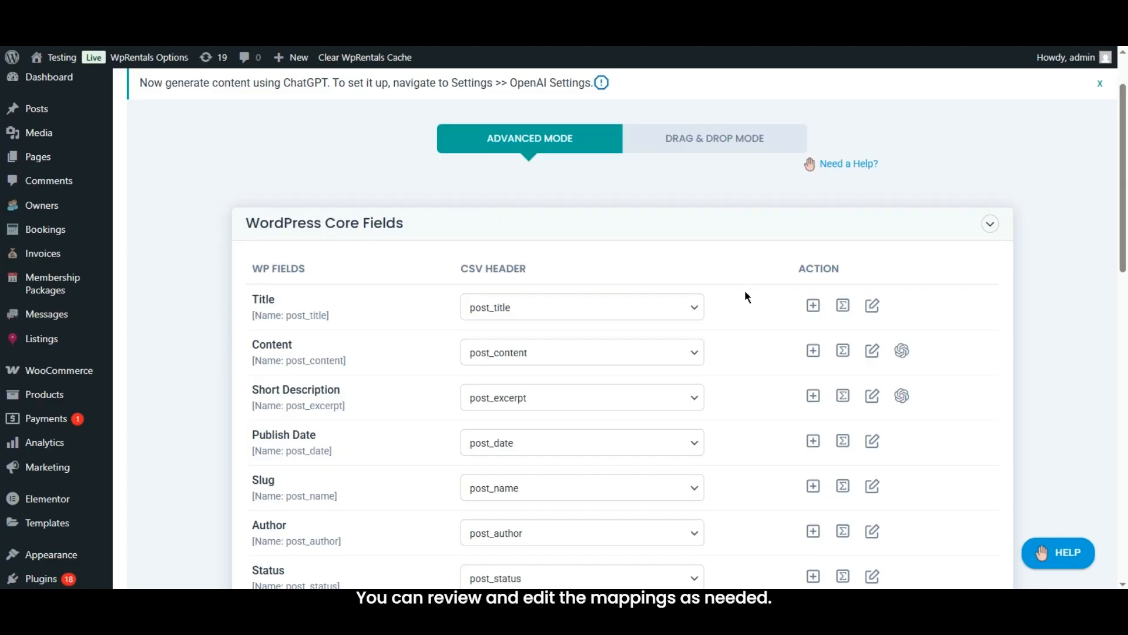
click(593, 315)
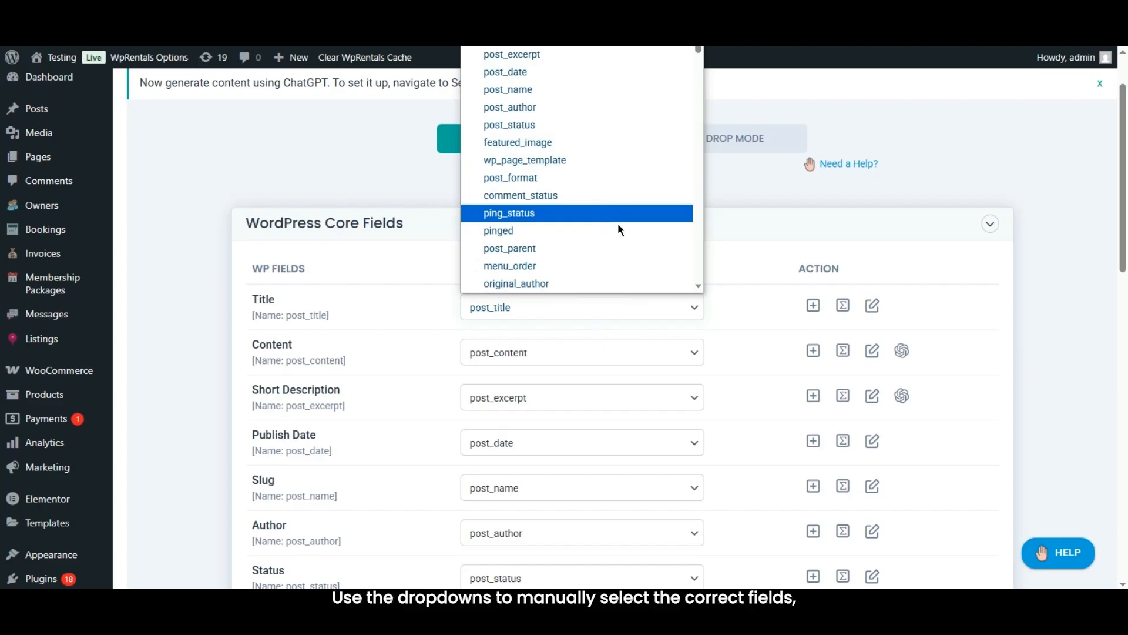
click(779, 356)
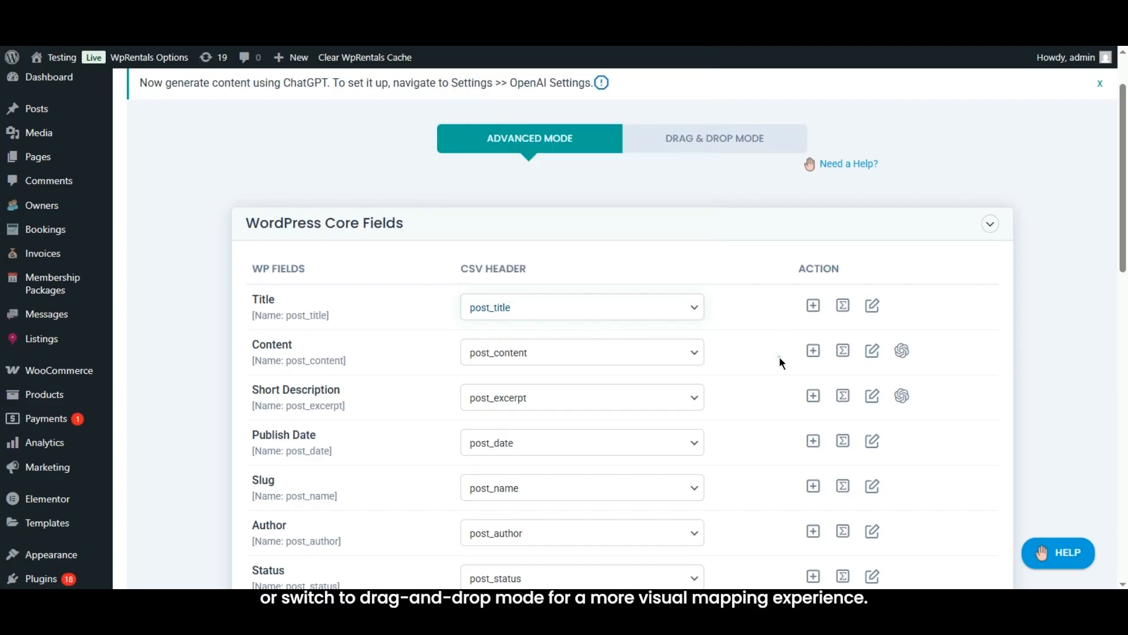
Preview the field mapping in Drag & Drop Mode and return to Advanced Mode.
click(694, 152)
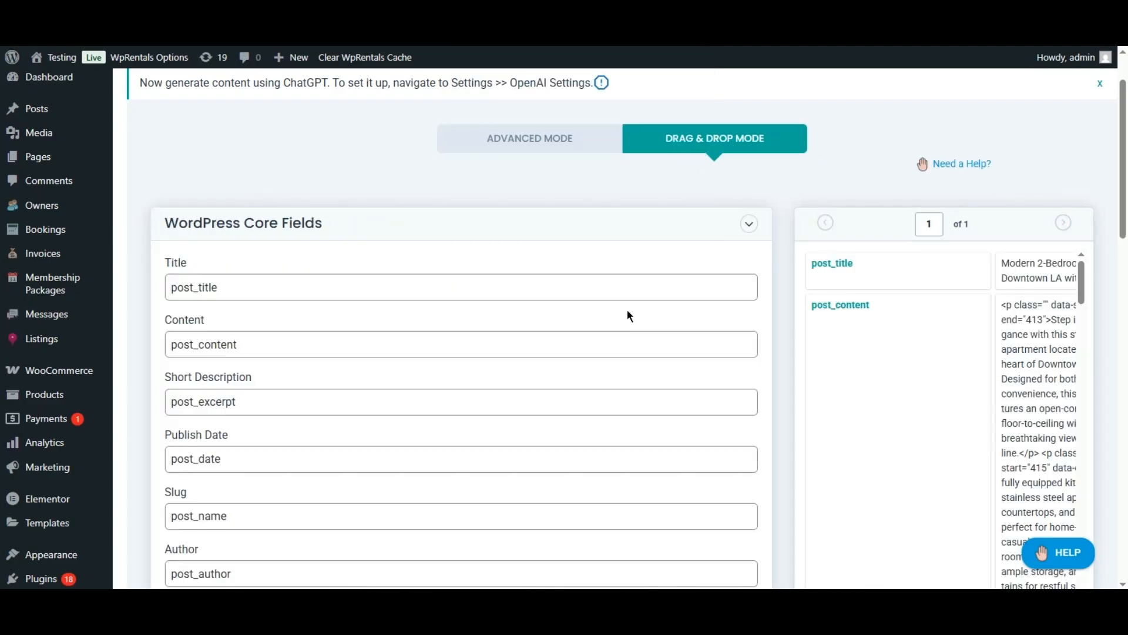
scroll(523, 210, up, 2)
click(522, 210)
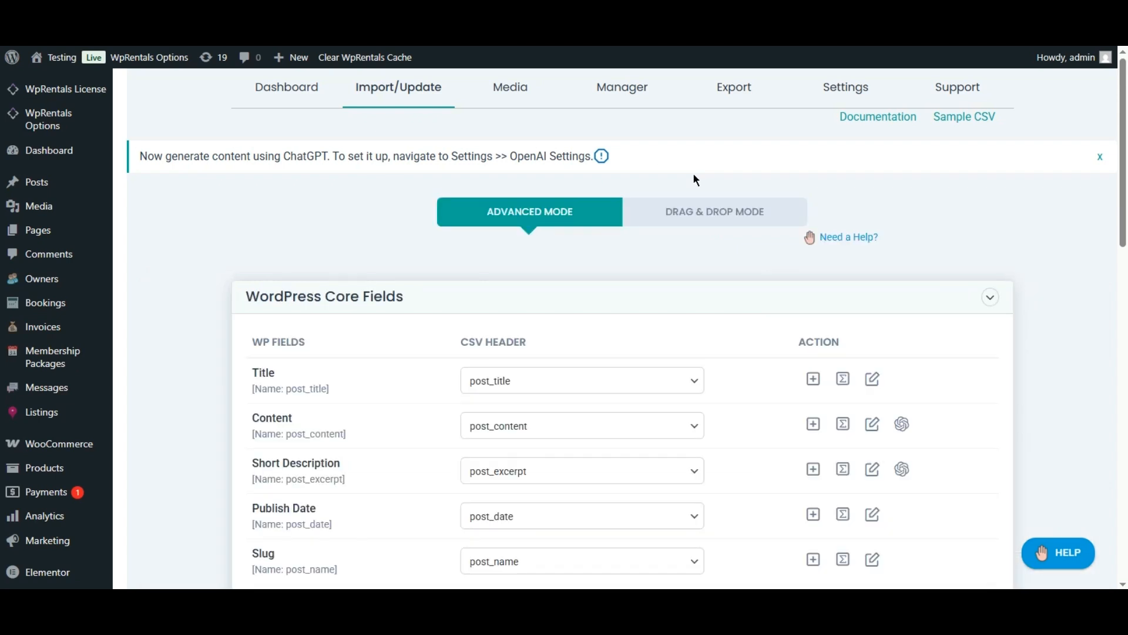
Expand the Listing Property Fields section and review its CSV header mappings from Original Author through Elementor Library Category.
scroll(2, 287, down, 5)
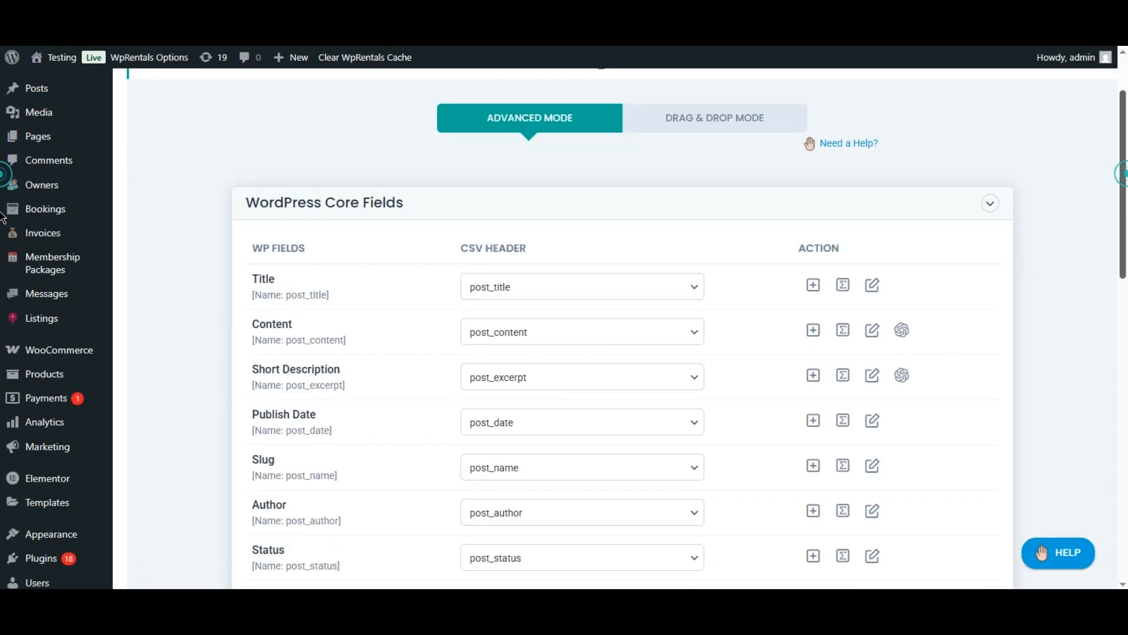
scroll(2, 287, down, 8)
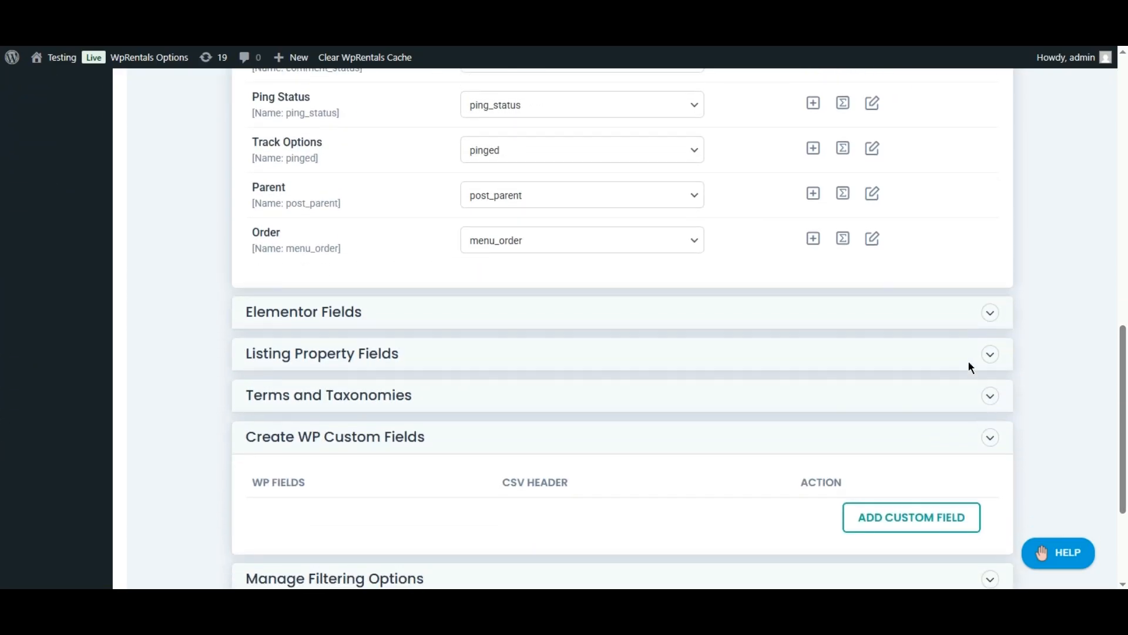
click(968, 361)
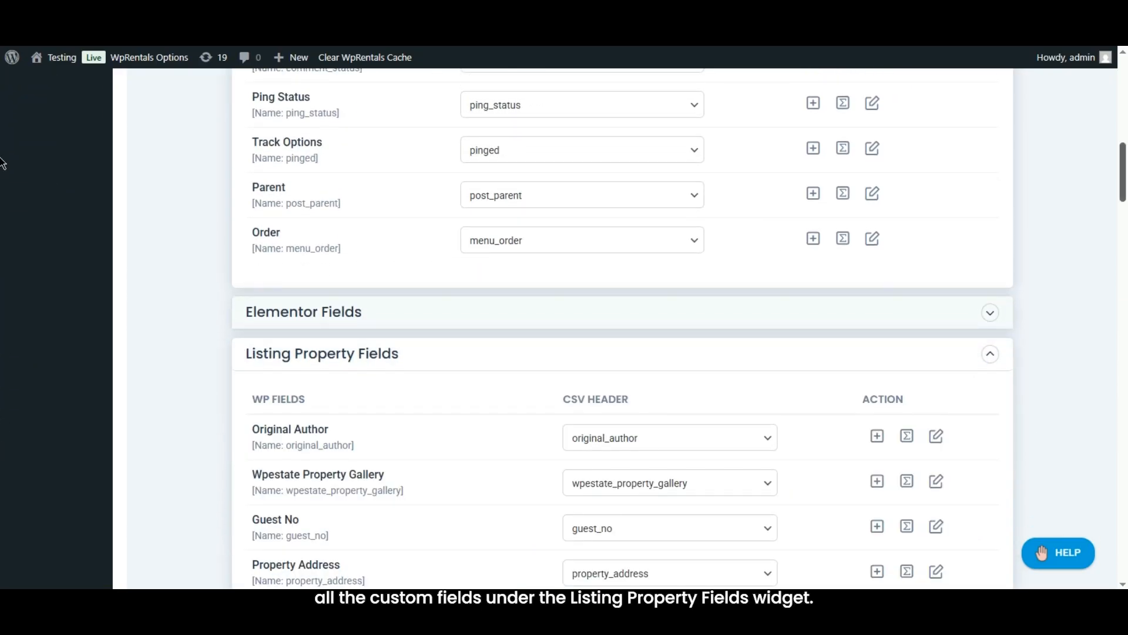
scroll(1061, 177, down, 4)
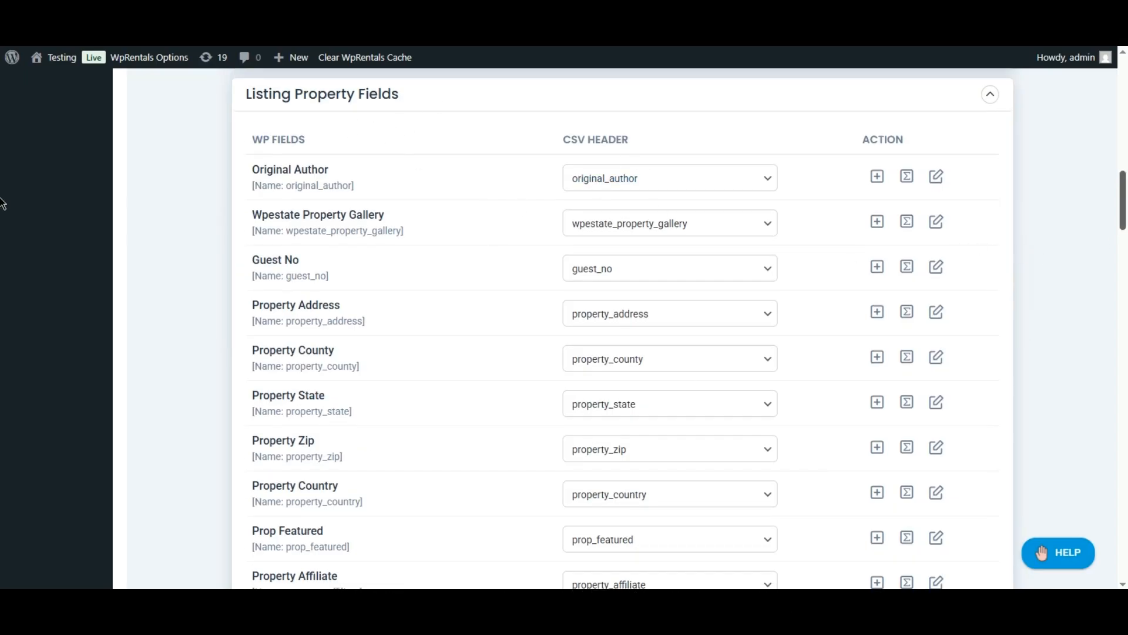
scroll(2, 207, down, 1)
scroll(1, 209, down, 1)
scroll(2, 215, down, 15)
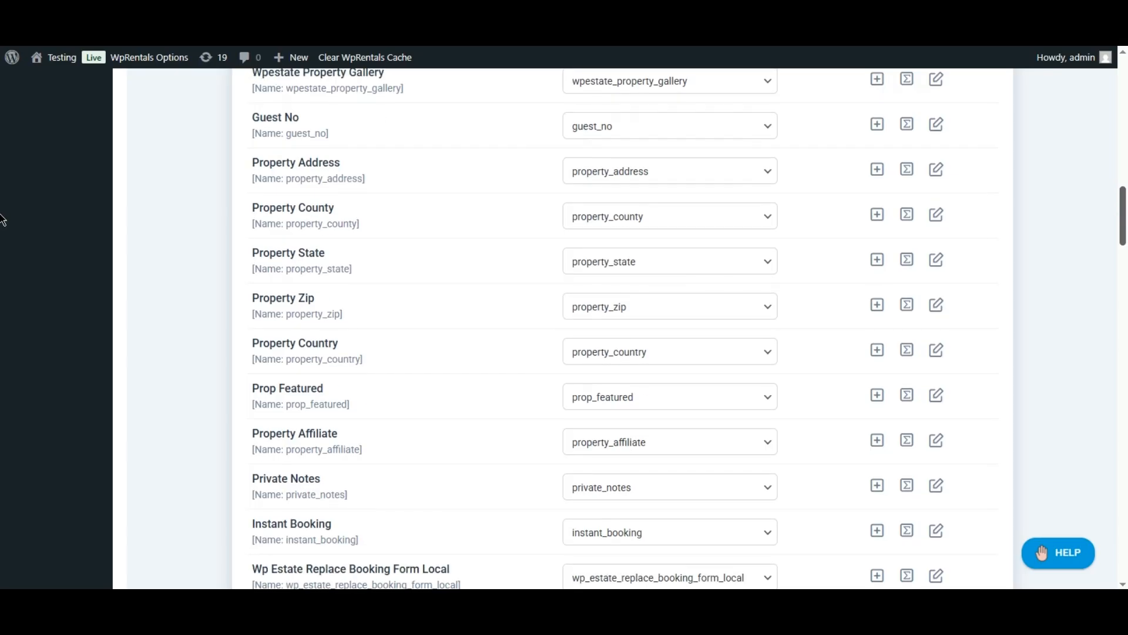
scroll(2, 288, down, 20)
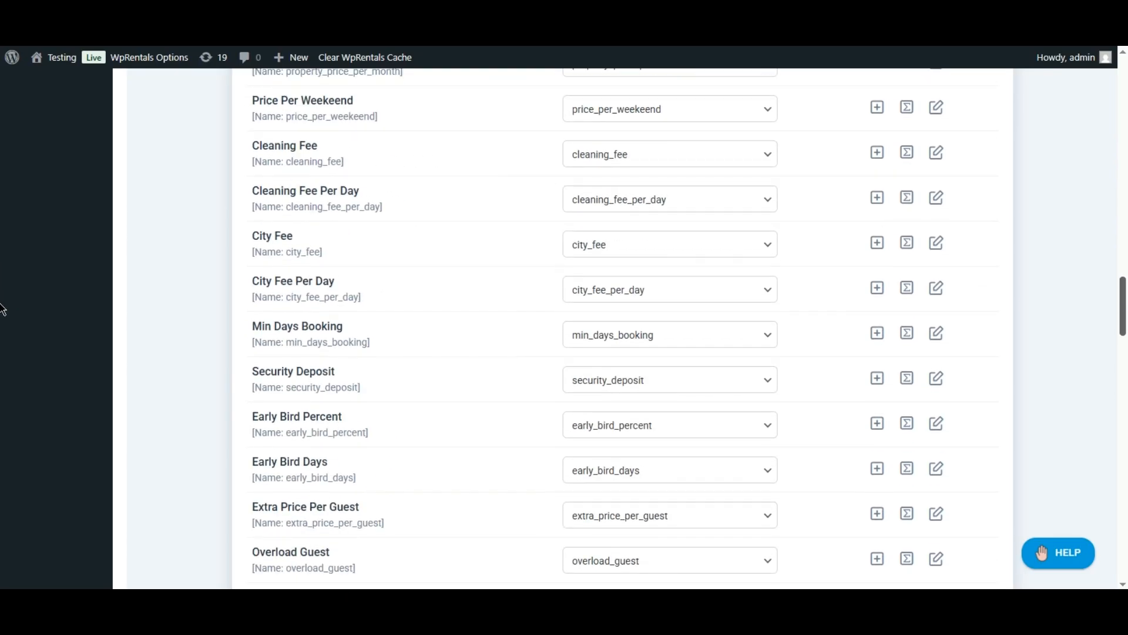
scroll(2, 388, down, 20)
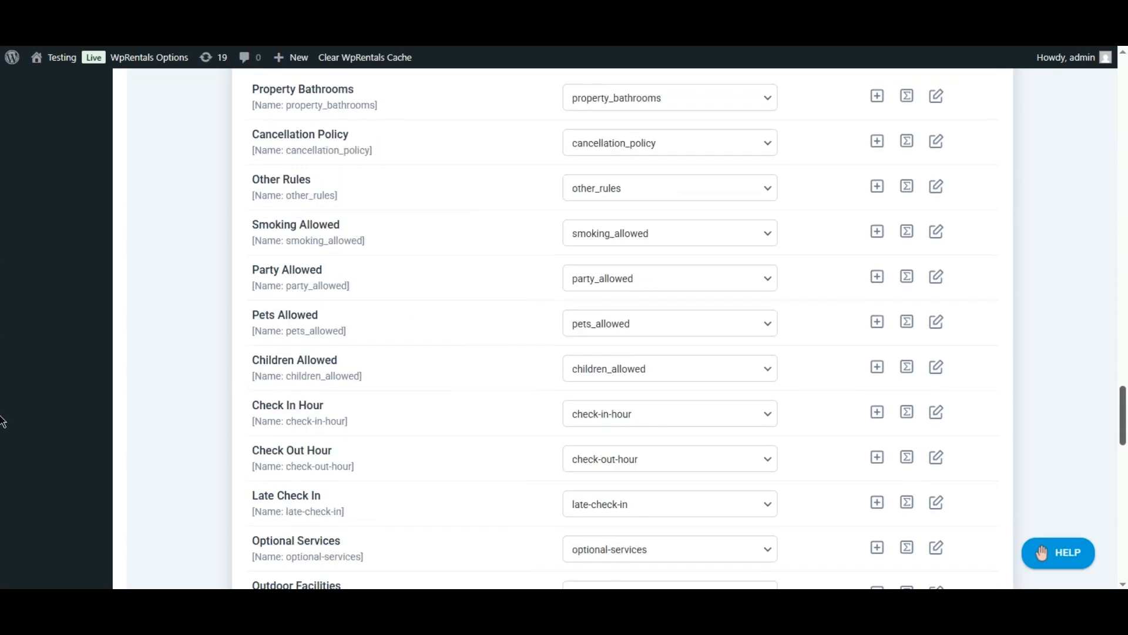
scroll(2, 520, down, 3)
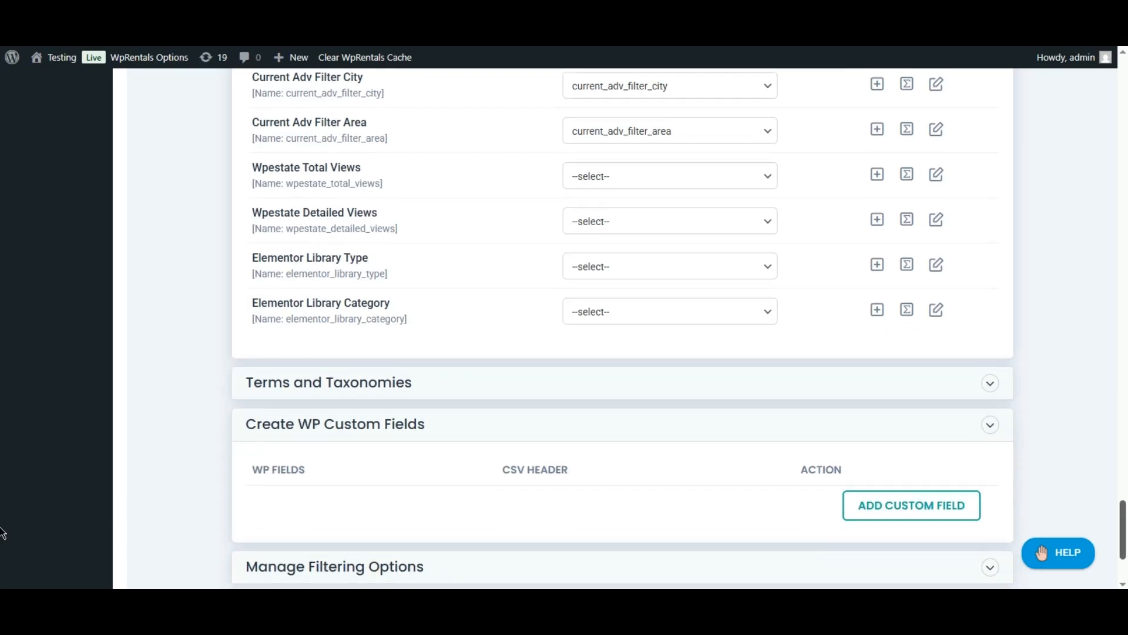
Expand the Terms and Taxonomies section to review its CSV header mappings, and expand the Manage Filtering Options section.
click(991, 387)
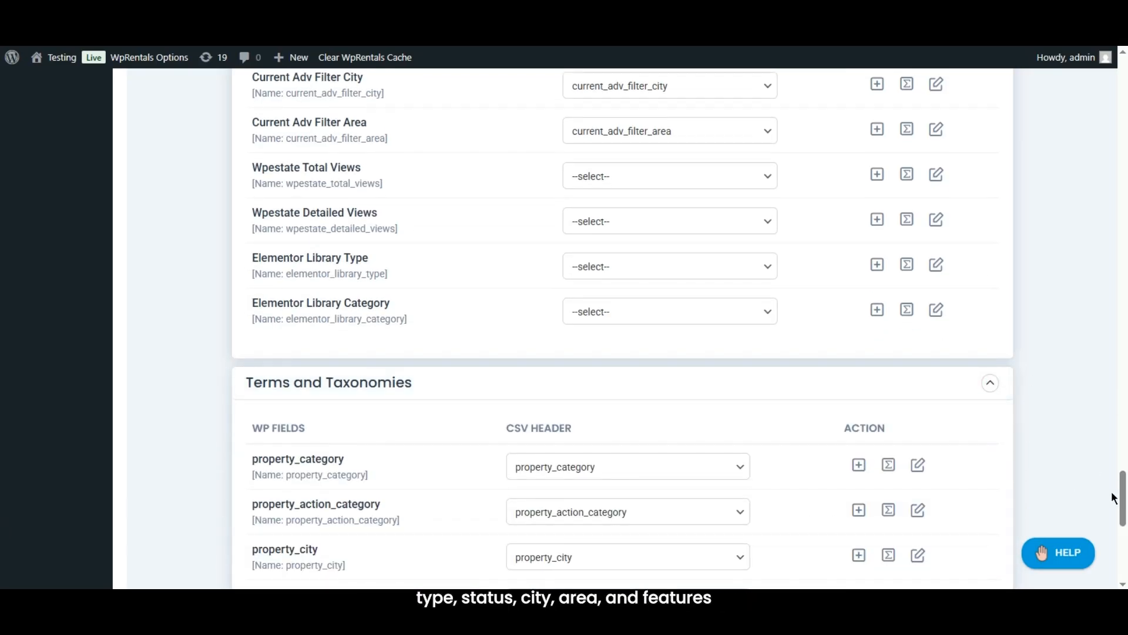
scroll(2, 491, down, 5)
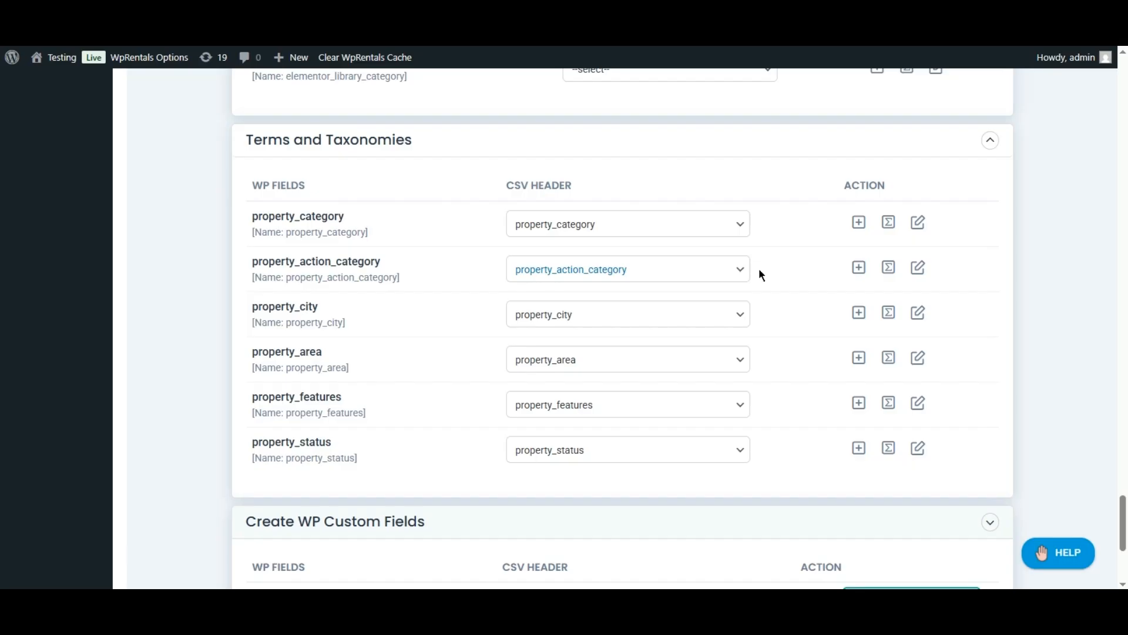
scroll(2, 517, down, 4)
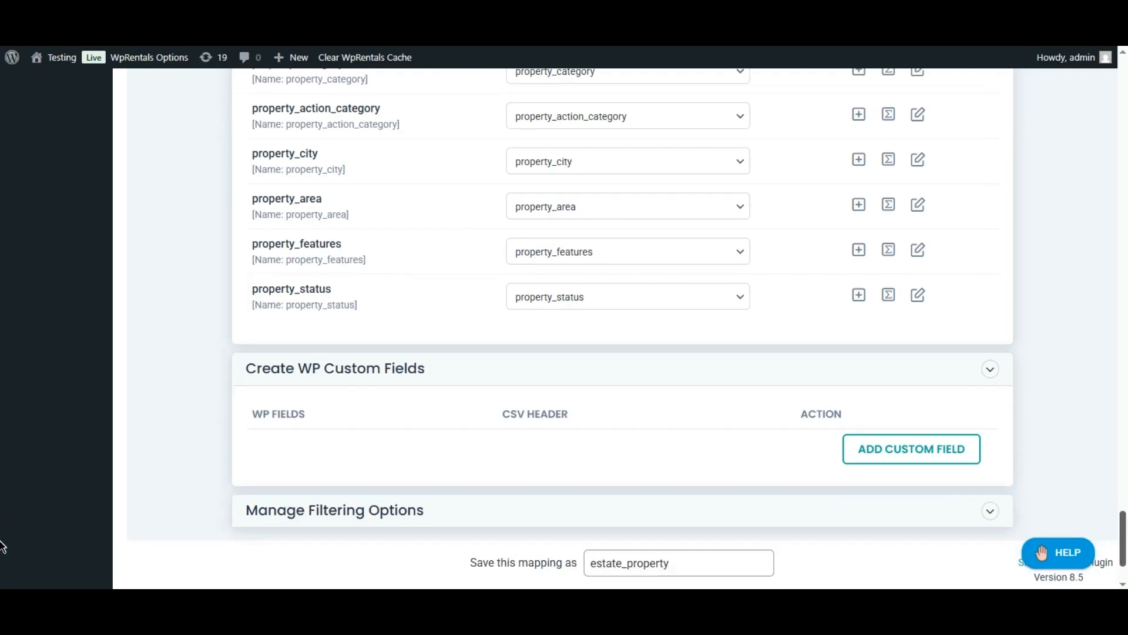
scroll(1, 547, down, 1)
click(819, 437)
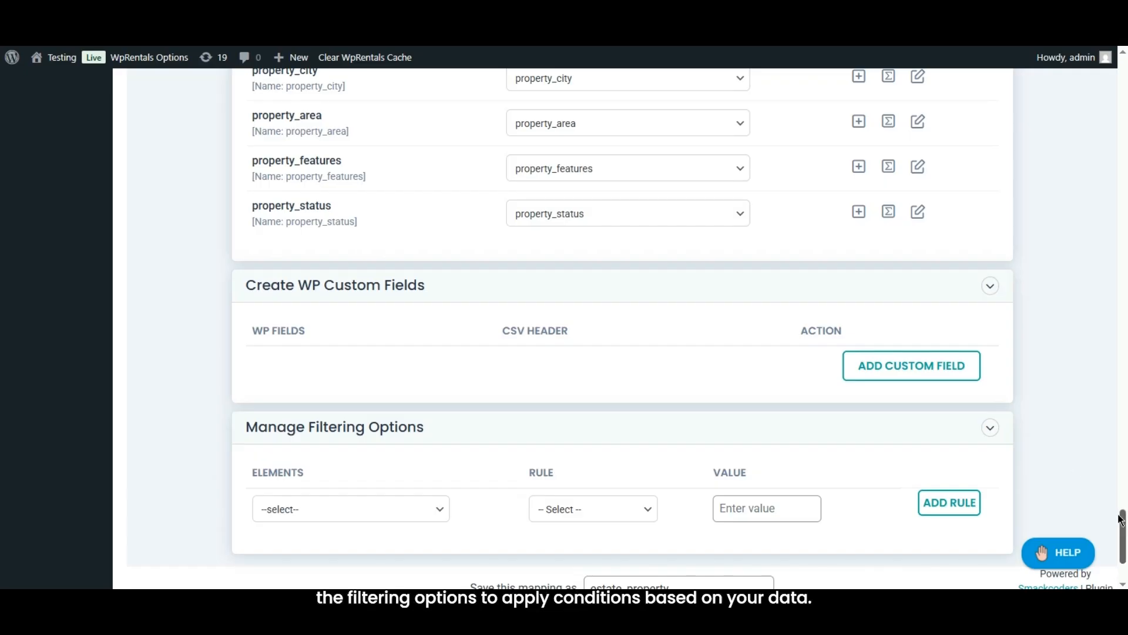
scroll(3, 532, down, 1)
scroll(3, 532, down, 3)
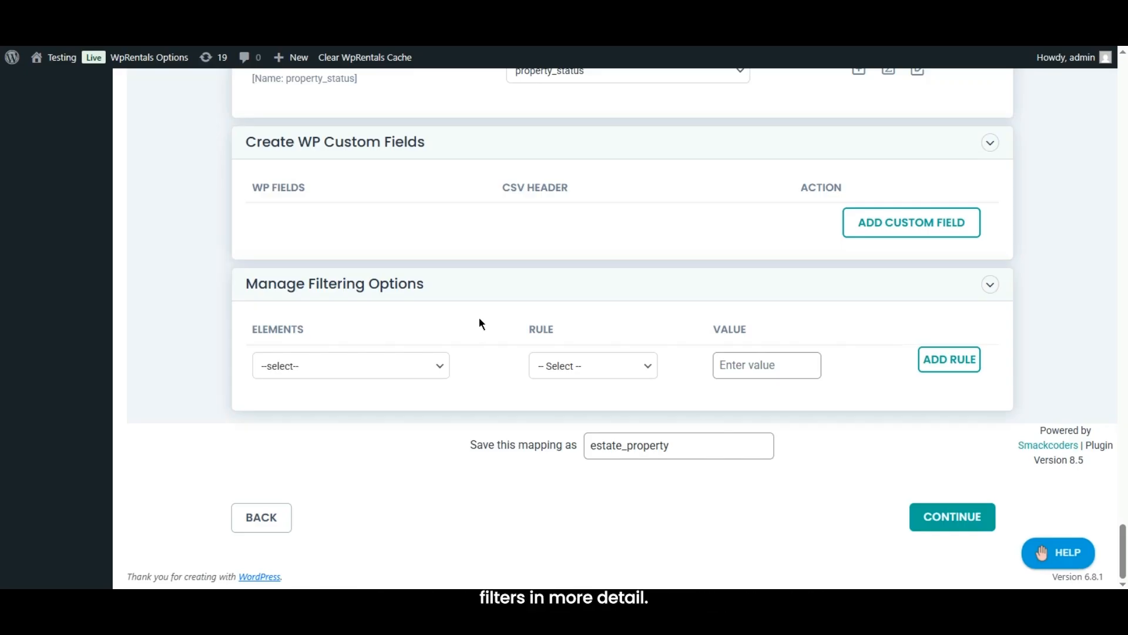
Save the mapping as estate_property(1) and continue to the import configuration.
click(696, 448)
text((1))
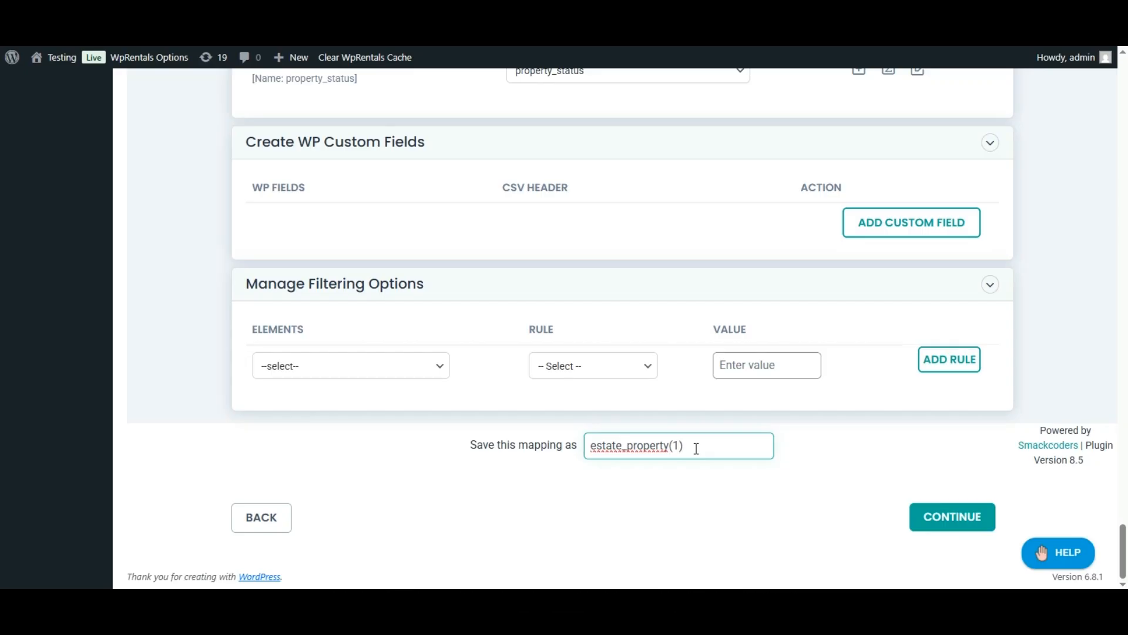
click(696, 489)
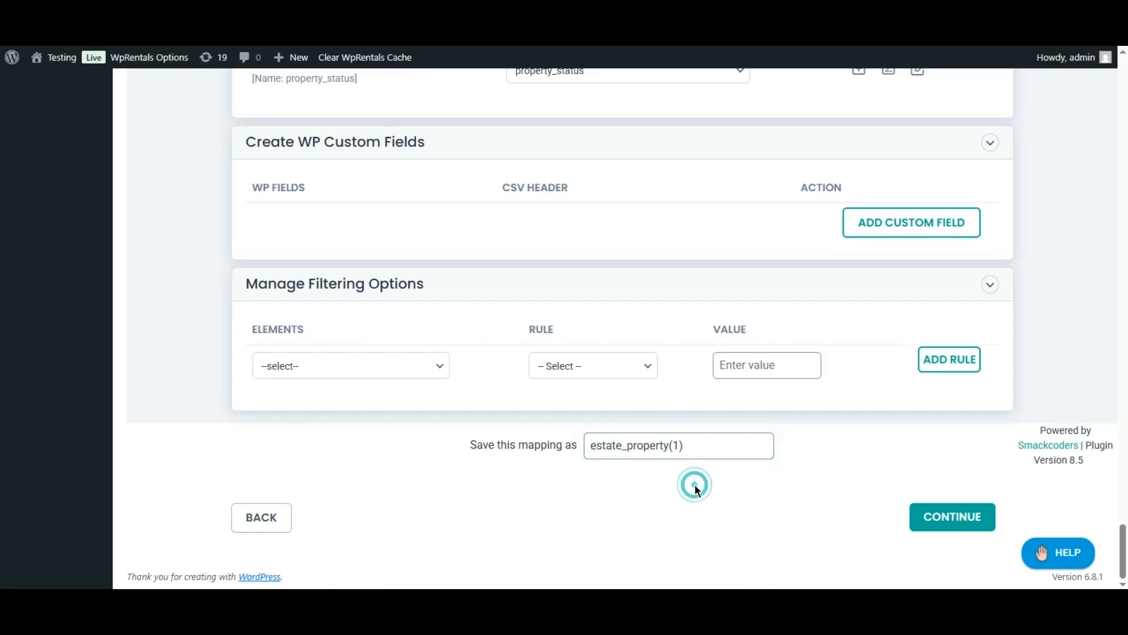
click(939, 525)
Preview the adaptive file processing settings in the Import configuration Section, leaving the option off.
mouse_move(1123, 315)
mouse_down()
mouse_move(1123, 122)
mouse_move(1123, 328)
mouse_up()
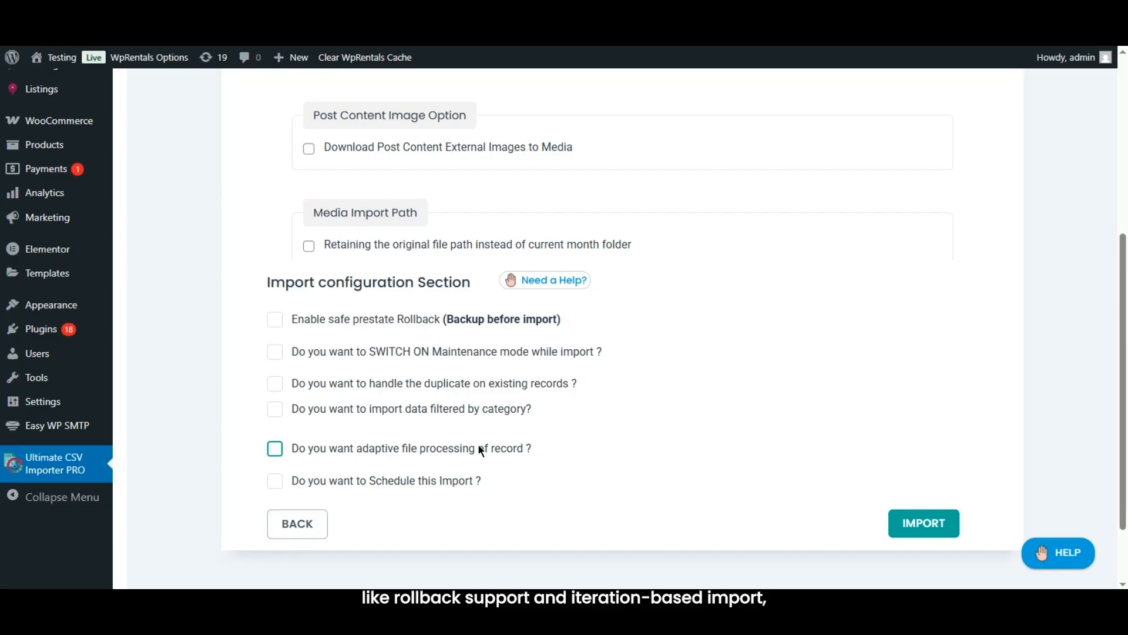
click(276, 448)
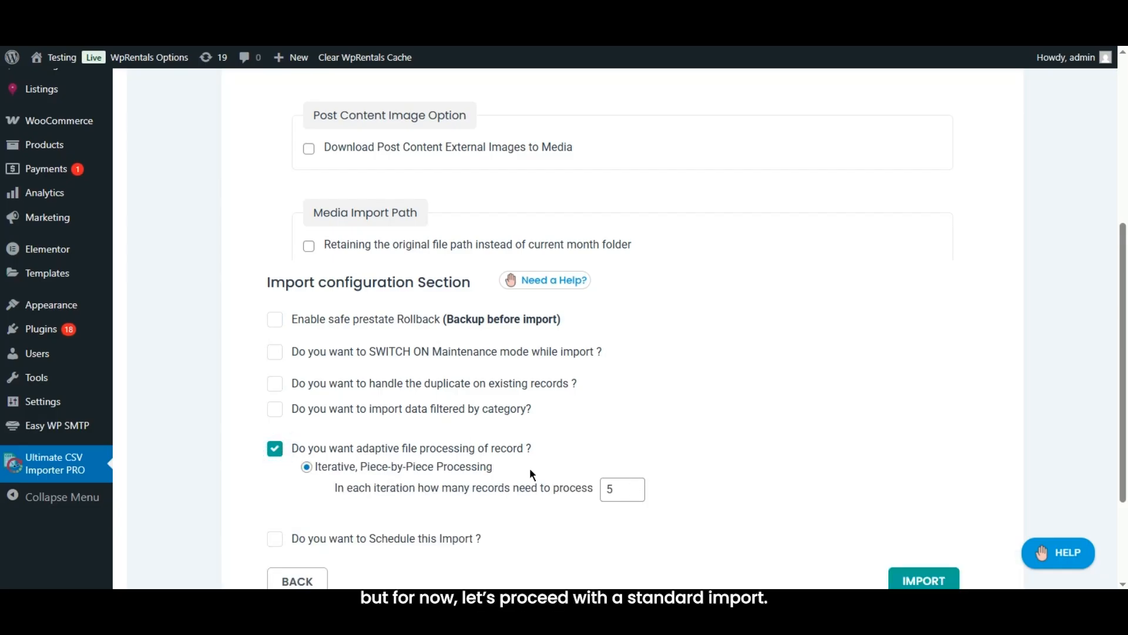
click(277, 450)
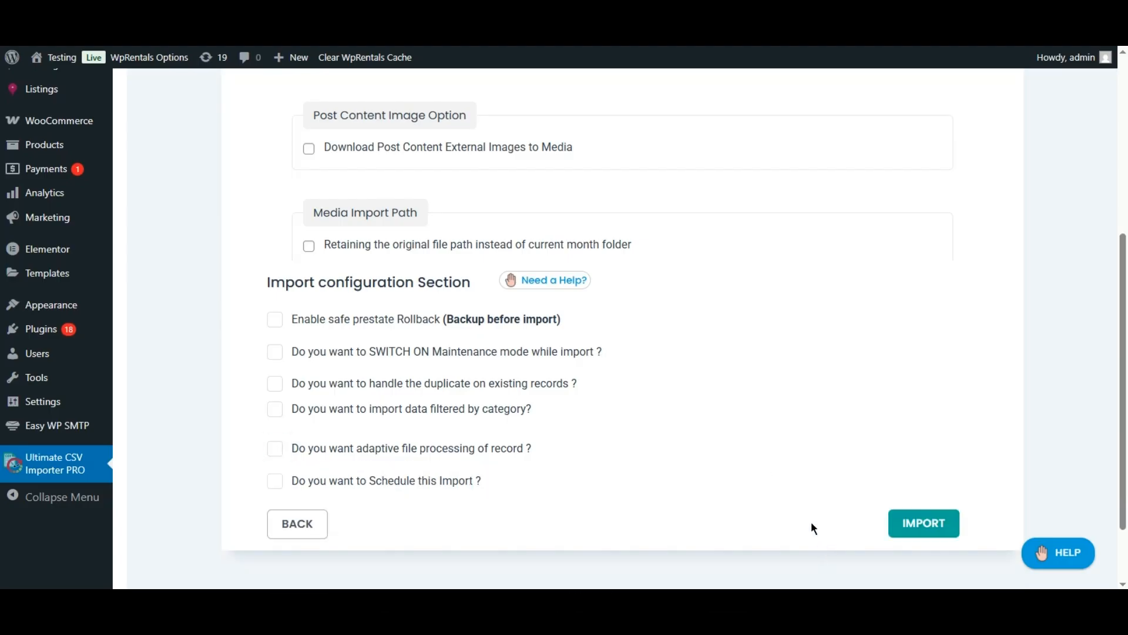
Run the import of estate_property.csv and dismiss the completion message.
click(908, 529)
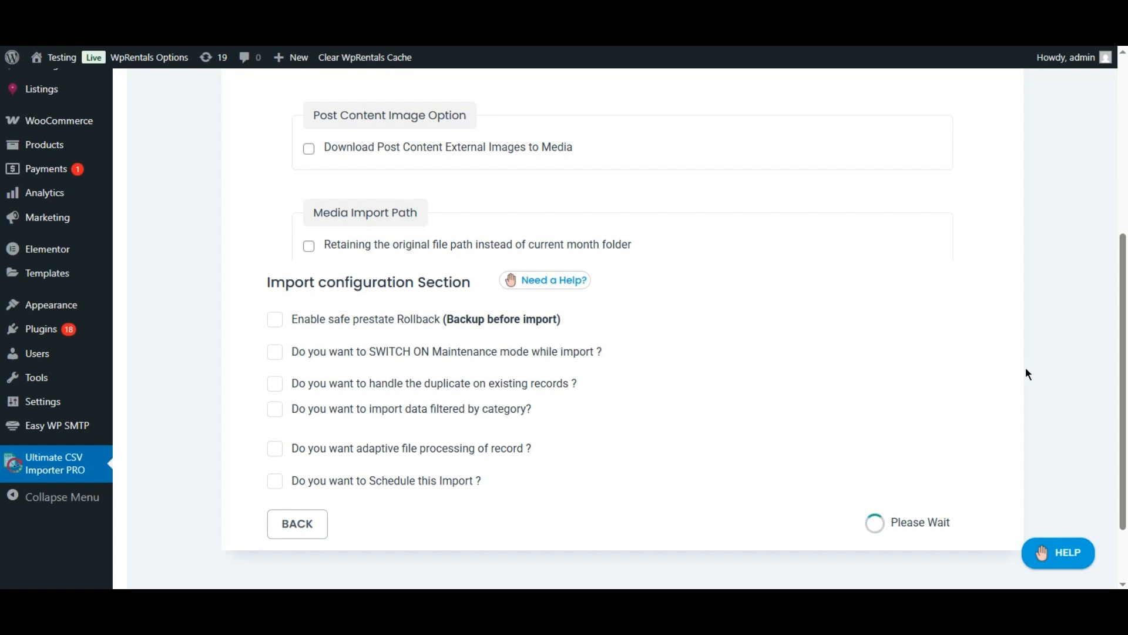
drag(1125, 262, 1124, 252)
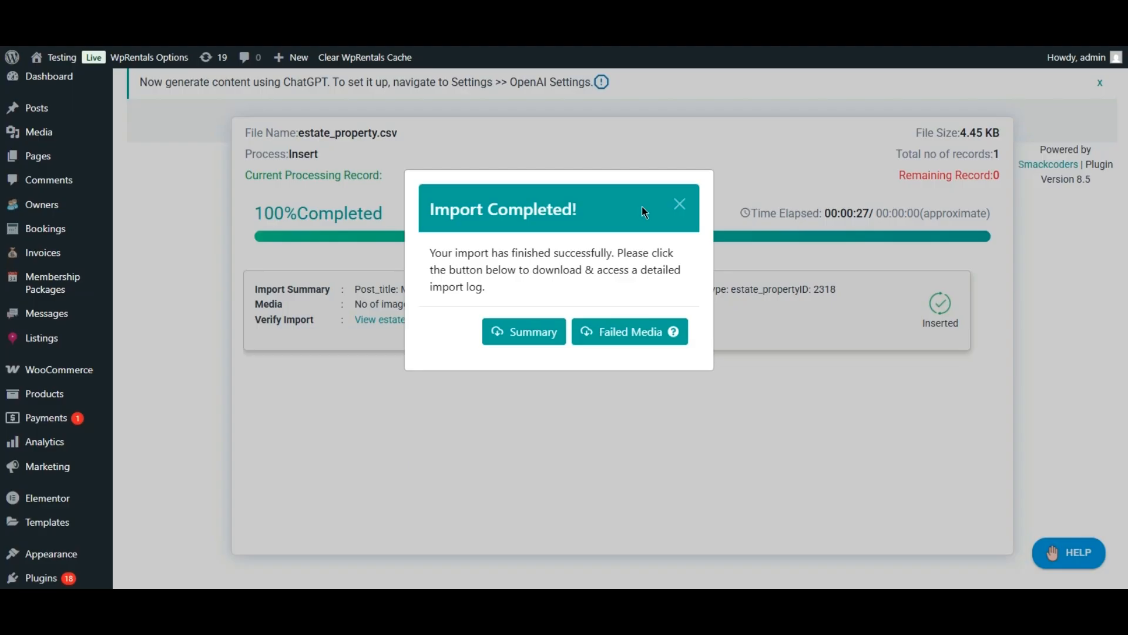
click(680, 203)
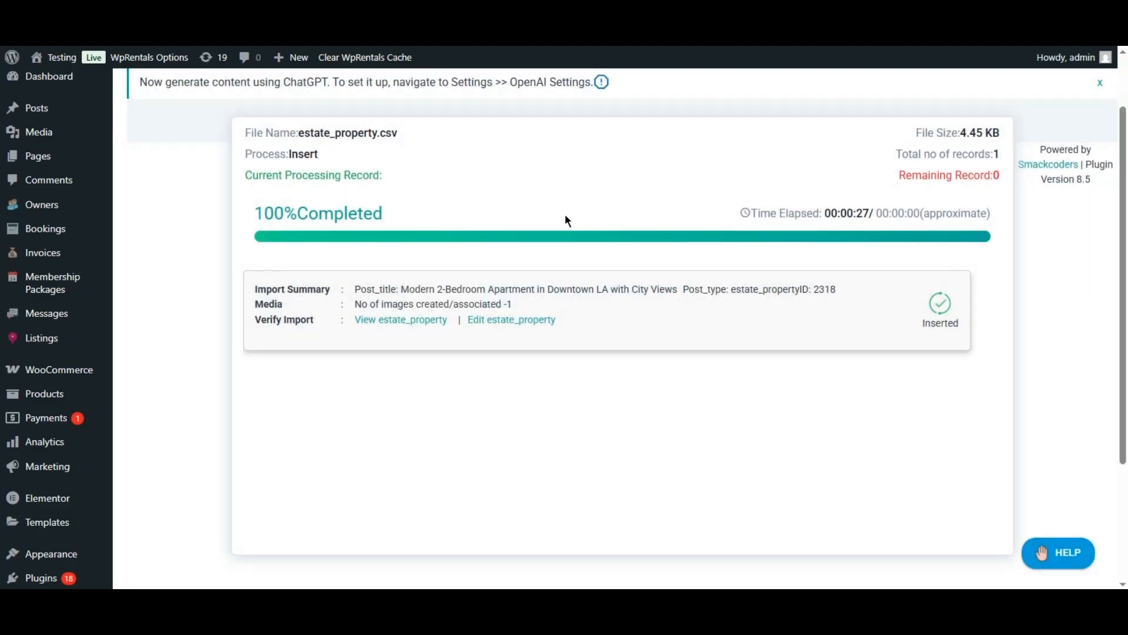
Open the imported estate_property record for editing in a new browser tab and switch to it.
right_click(527, 321)
click(544, 331)
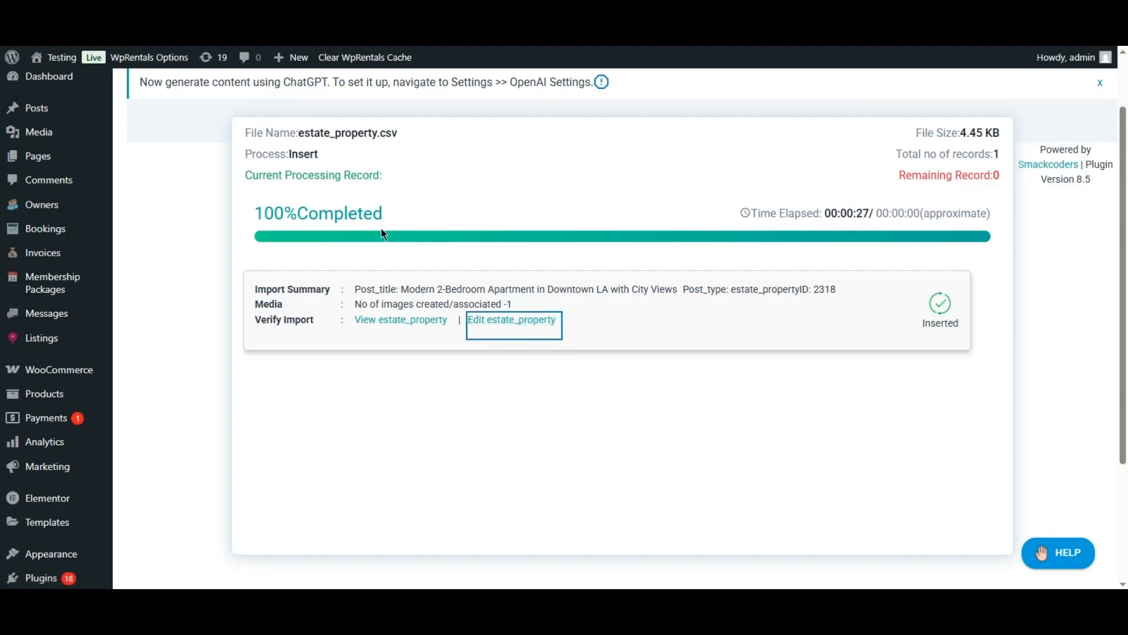
click(321, 24)
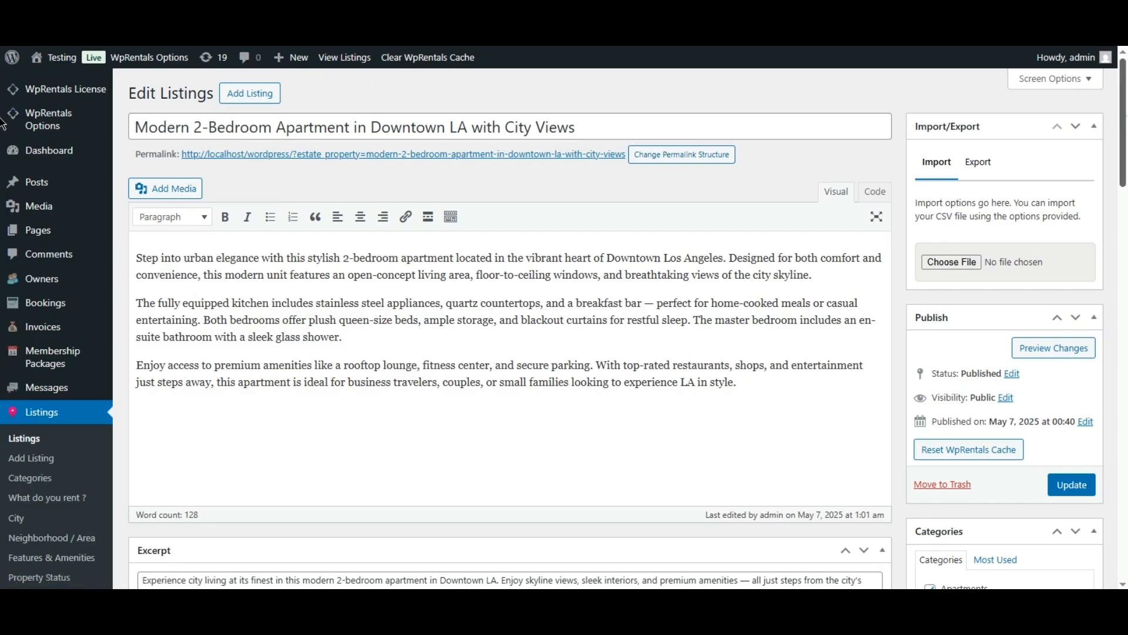
Review the imported listing's description, excerpt, general details, categories, city, neighborhood, and features and amenities.
scroll(2, 124, down, 1)
scroll(3, 135, down, 3)
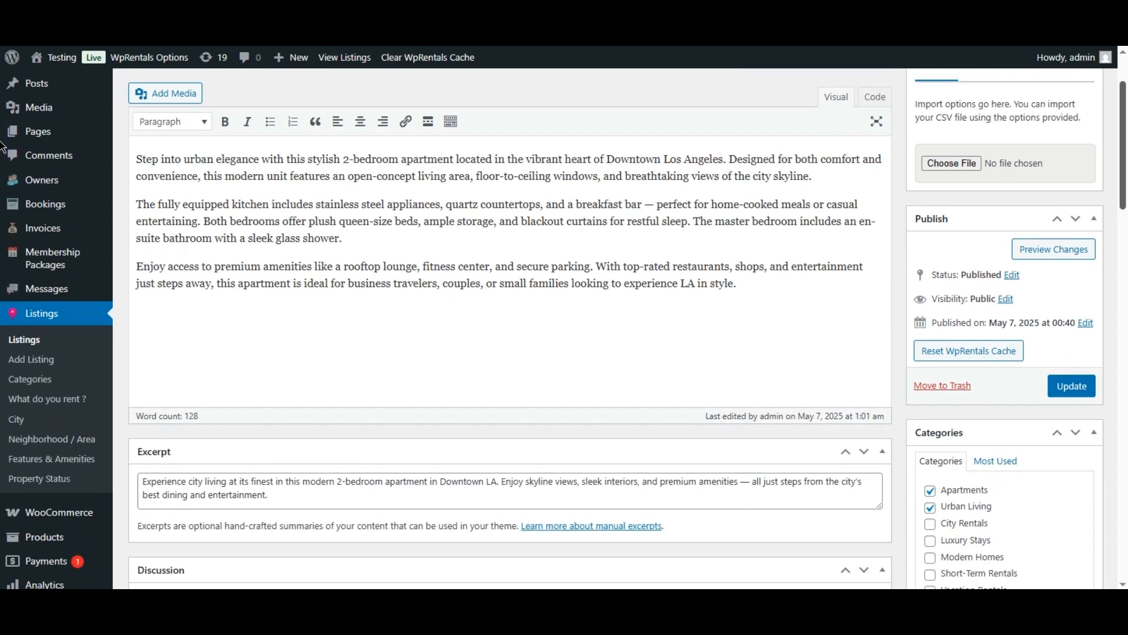
scroll(2, 176, down, 1)
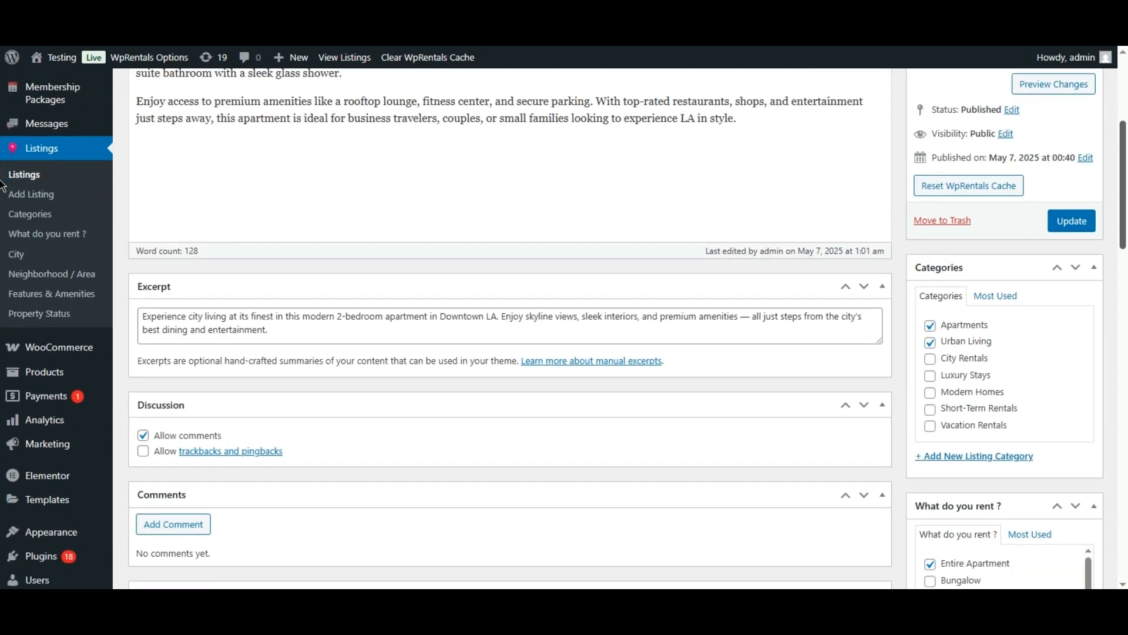
scroll(2, 184, down, 1)
scroll(2, 191, down, 2)
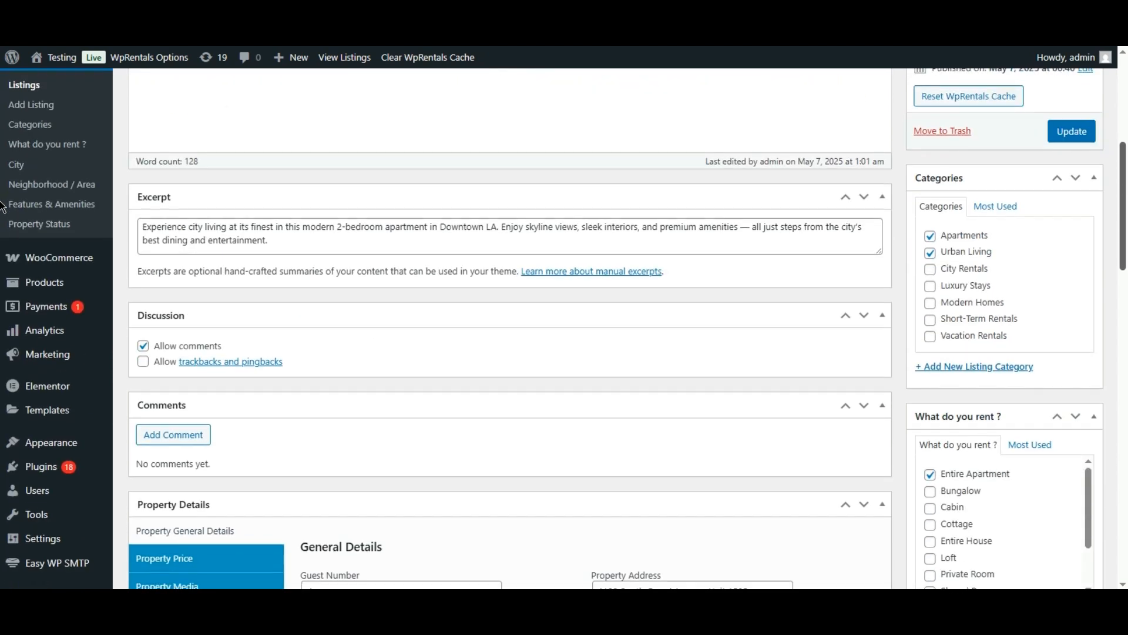
scroll(2, 217, down, 1)
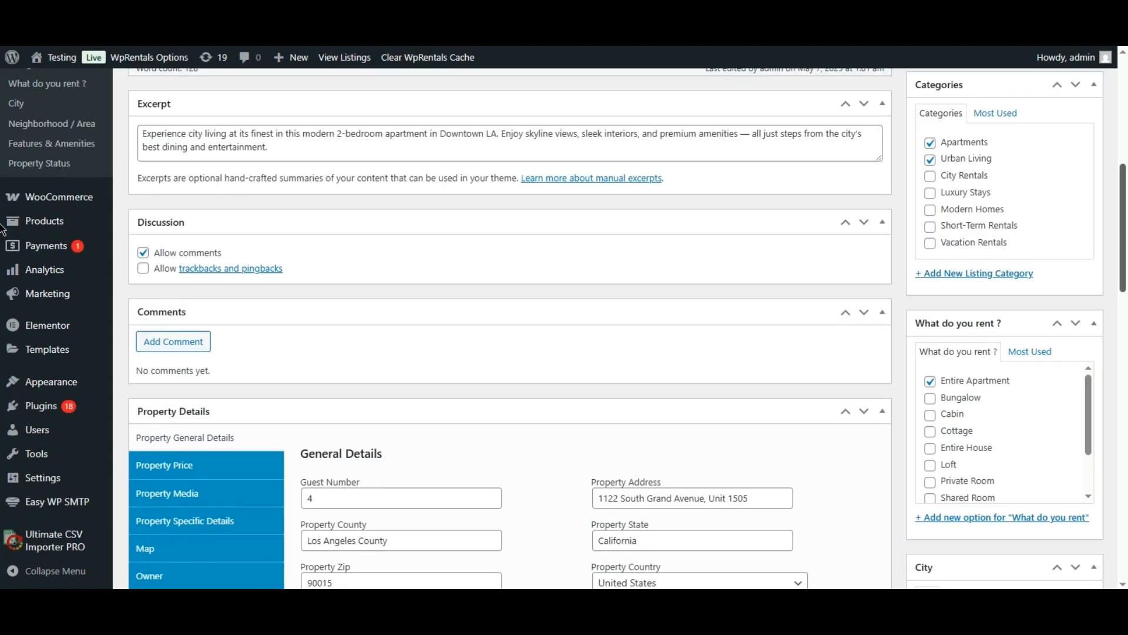
scroll(3, 229, down, 5)
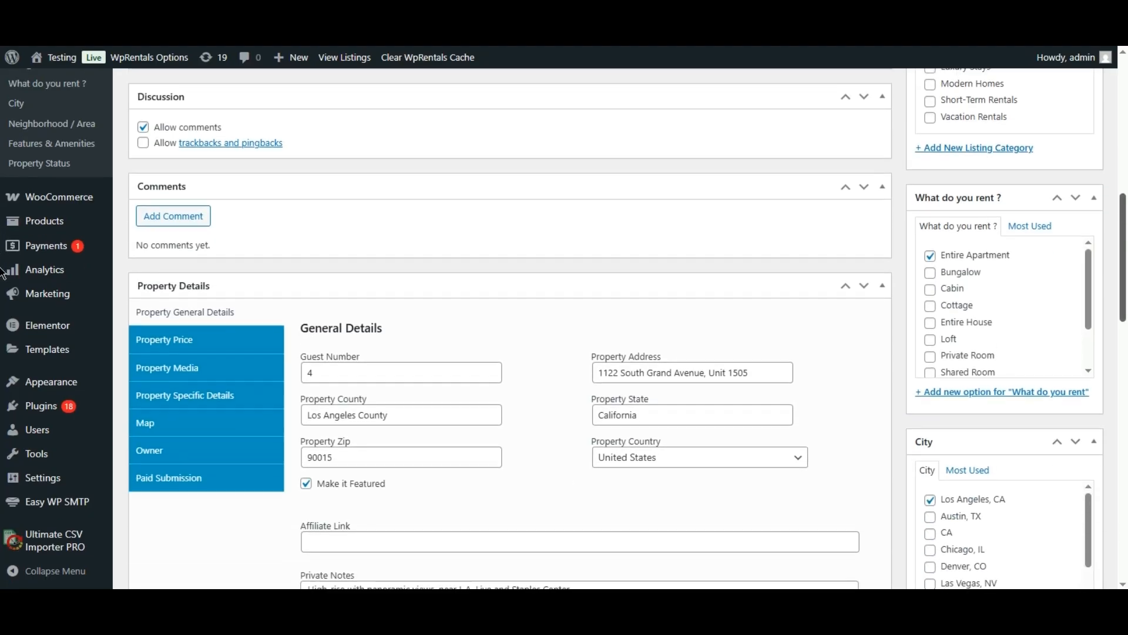
scroll(2, 299, down, 12)
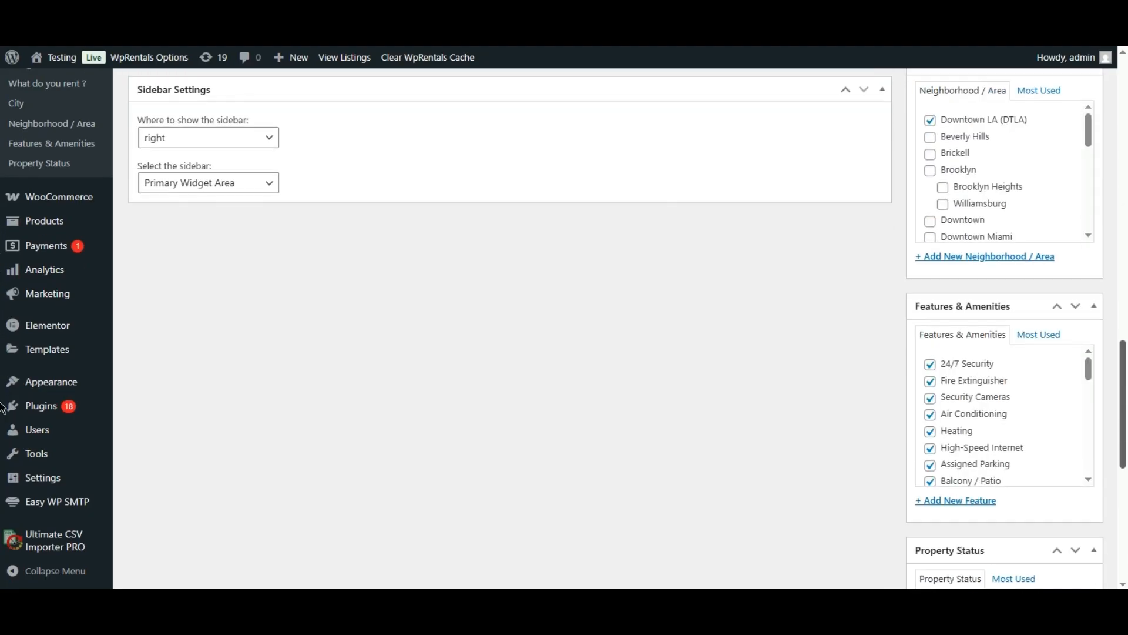
drag(1, 442, 1116, 244)
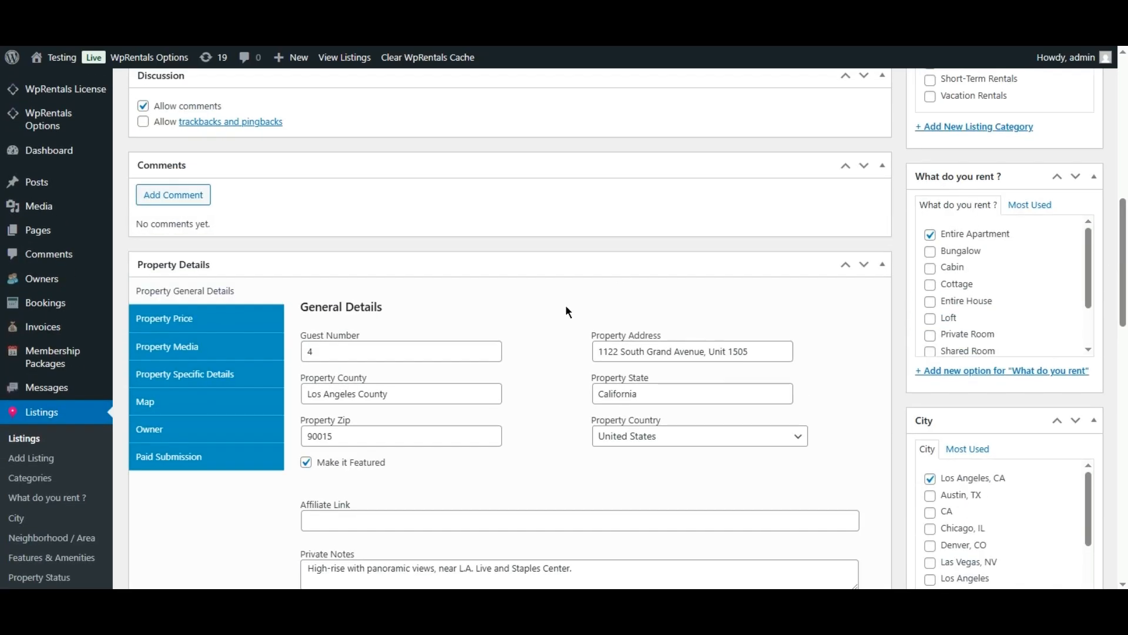
Review the listing's Property Price, Property Media, Property Specific Details, Map and Owner sections, and return to Property General Details.
click(192, 329)
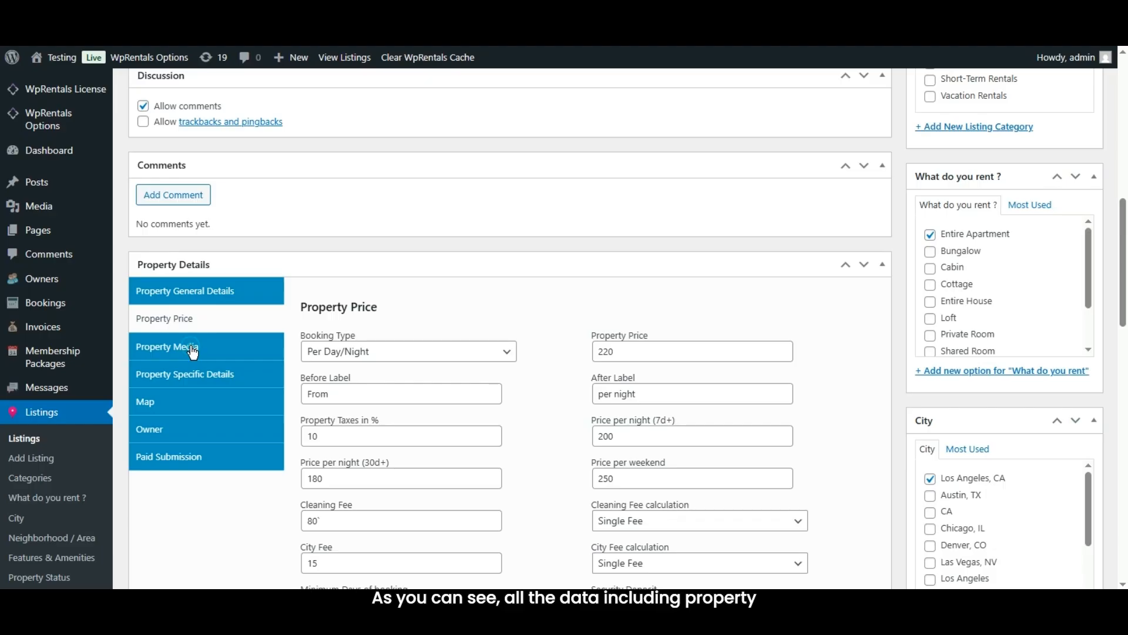
click(194, 351)
scroll(6, 264, down, 4)
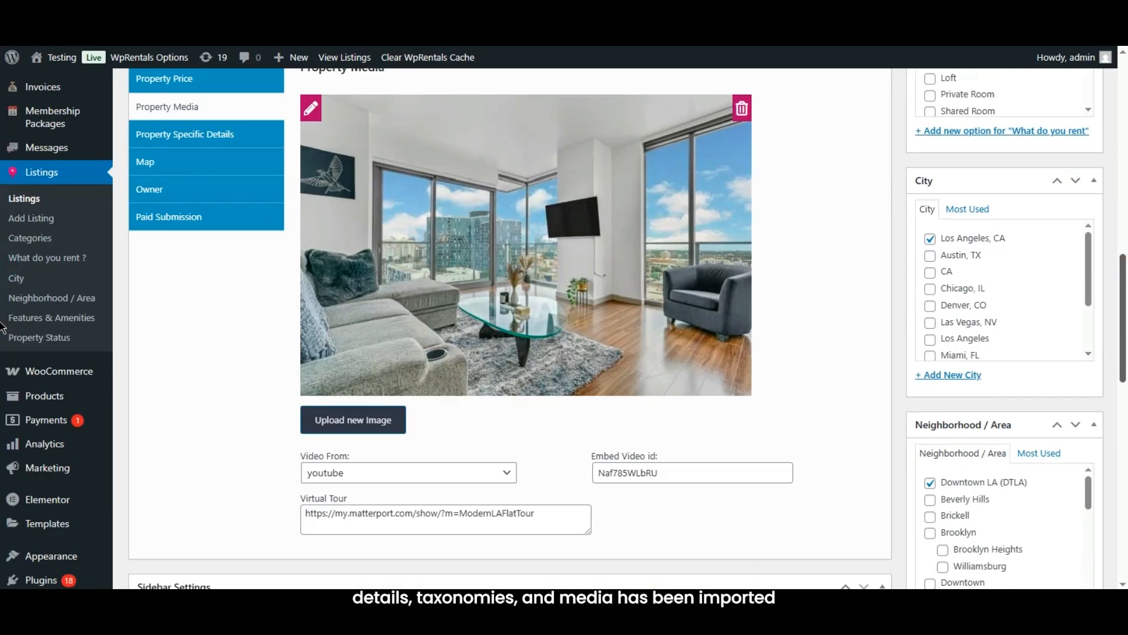
click(206, 136)
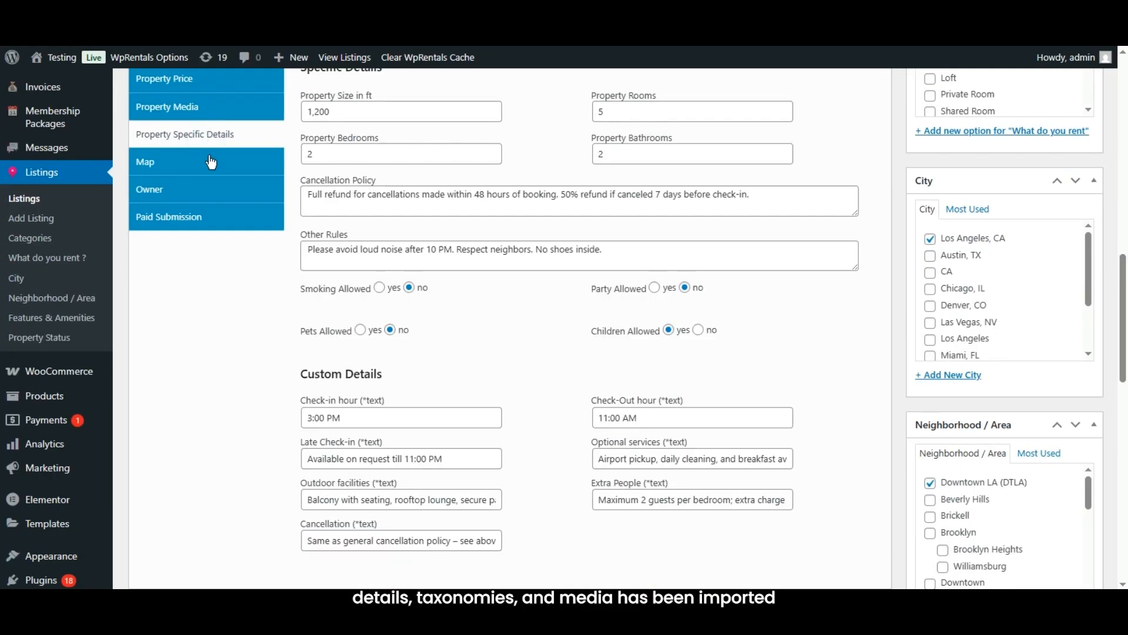
click(210, 162)
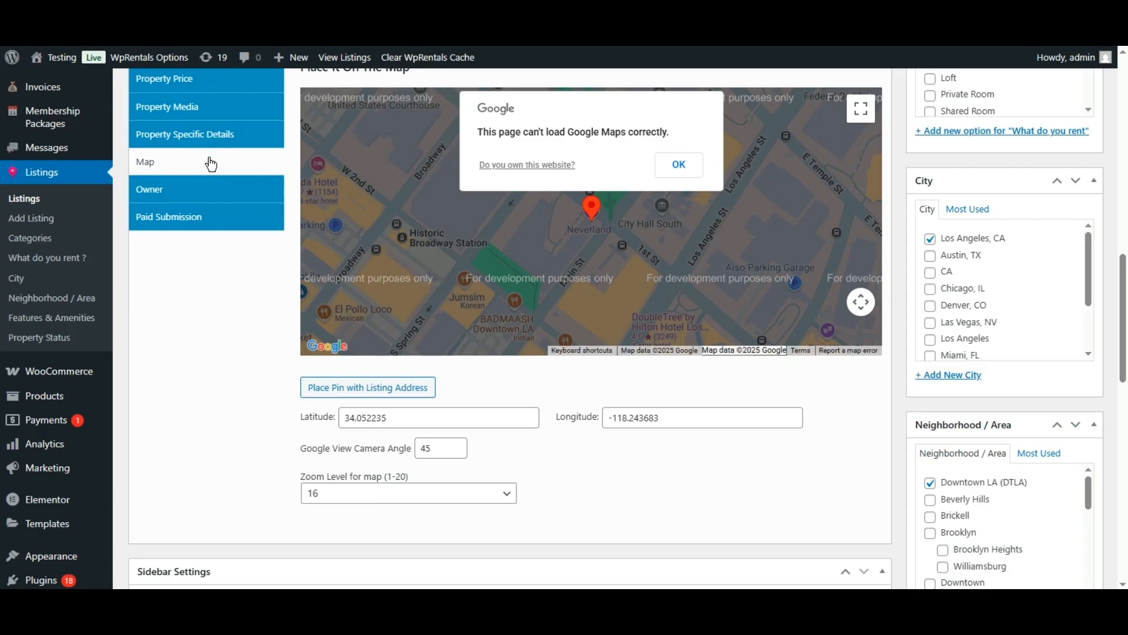
click(208, 189)
drag(1124, 338, 1124, 284)
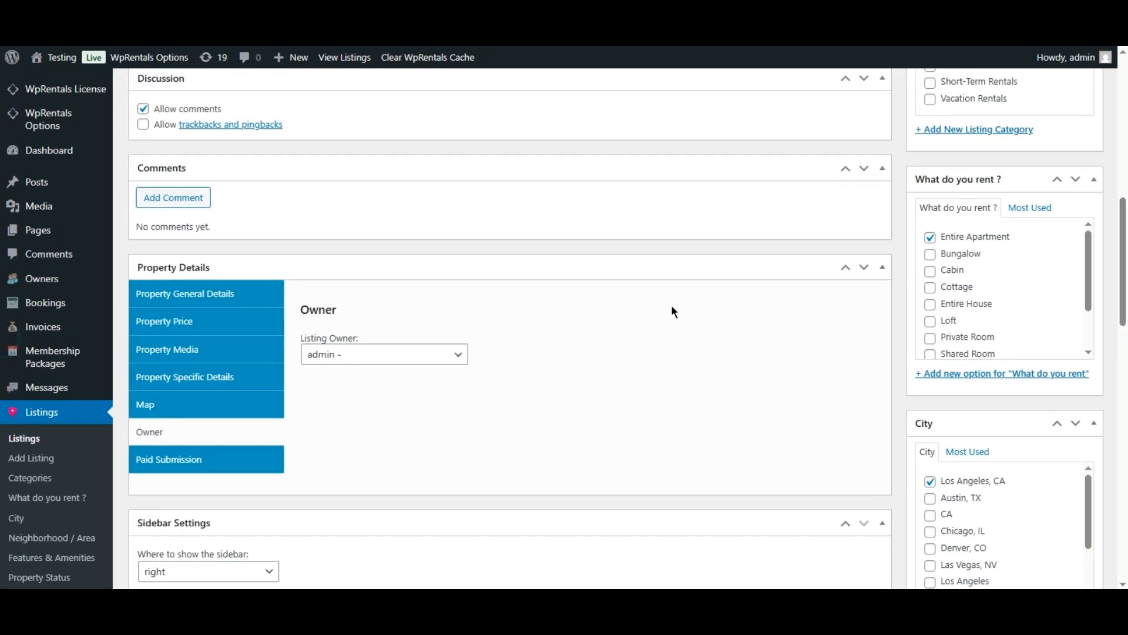
click(265, 294)
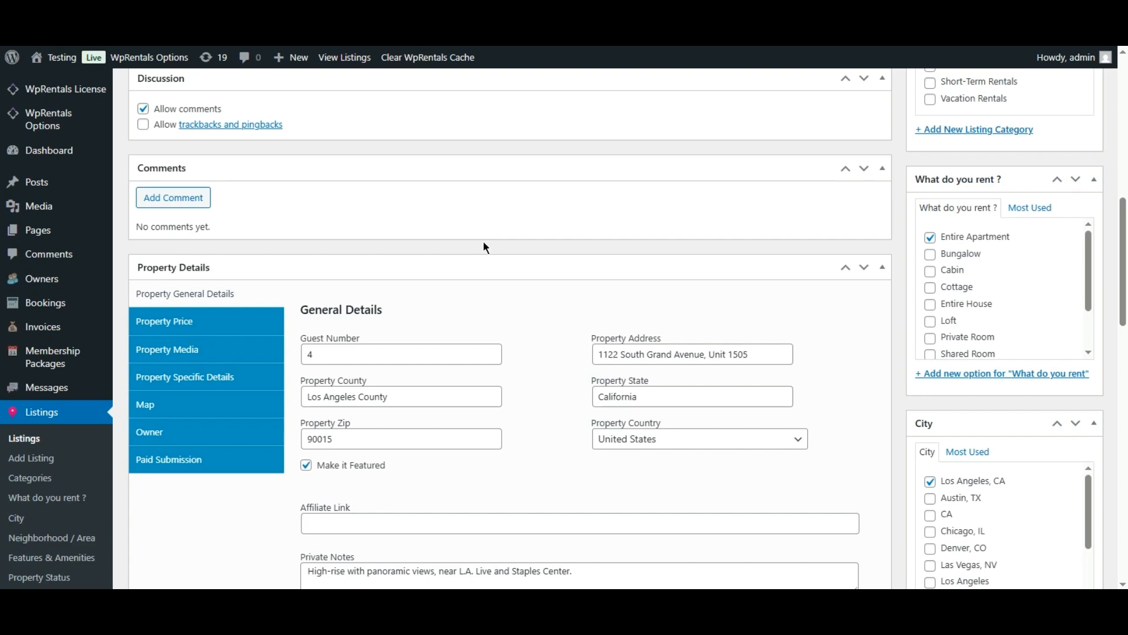